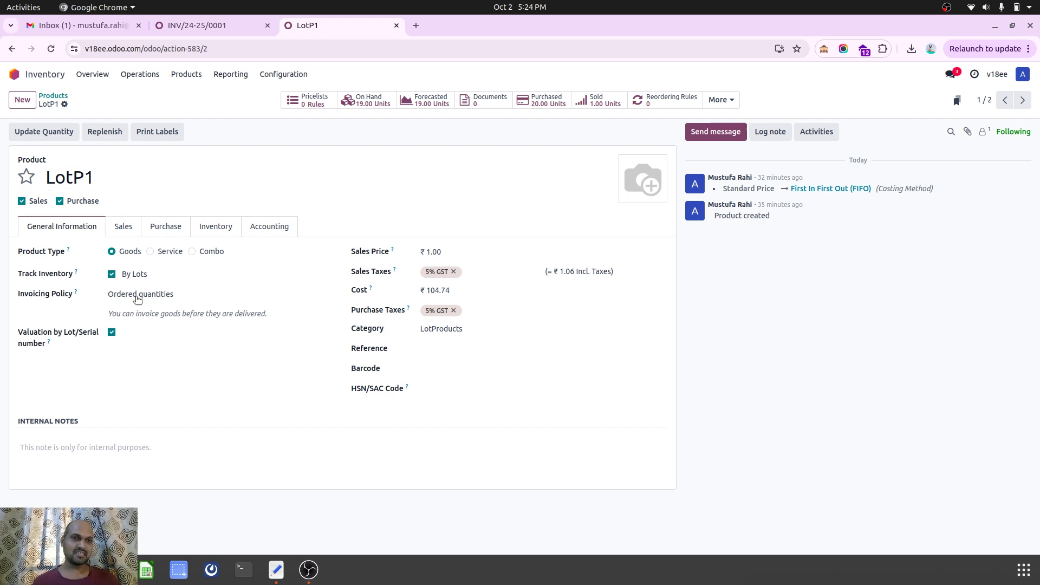
# Step: Confirm that LotP1's Track Inventory setting stays on By Lots
pyautogui.click(158, 278)
pyautogui.click(157, 278)
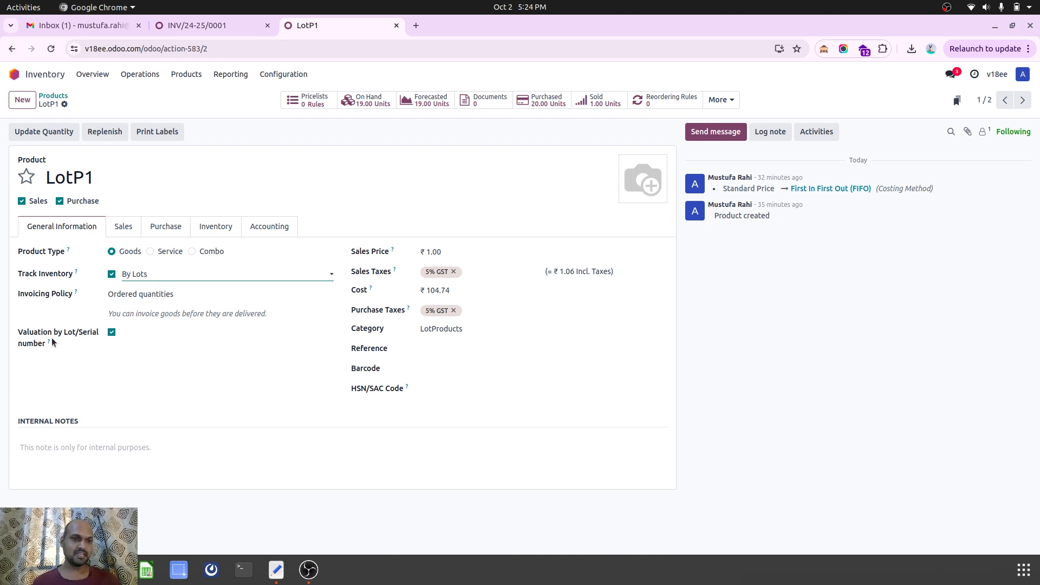
# Step: Open SerialProduct1 from the product list and confirm it is tracked by unique serial number
pyautogui.click(54, 96)
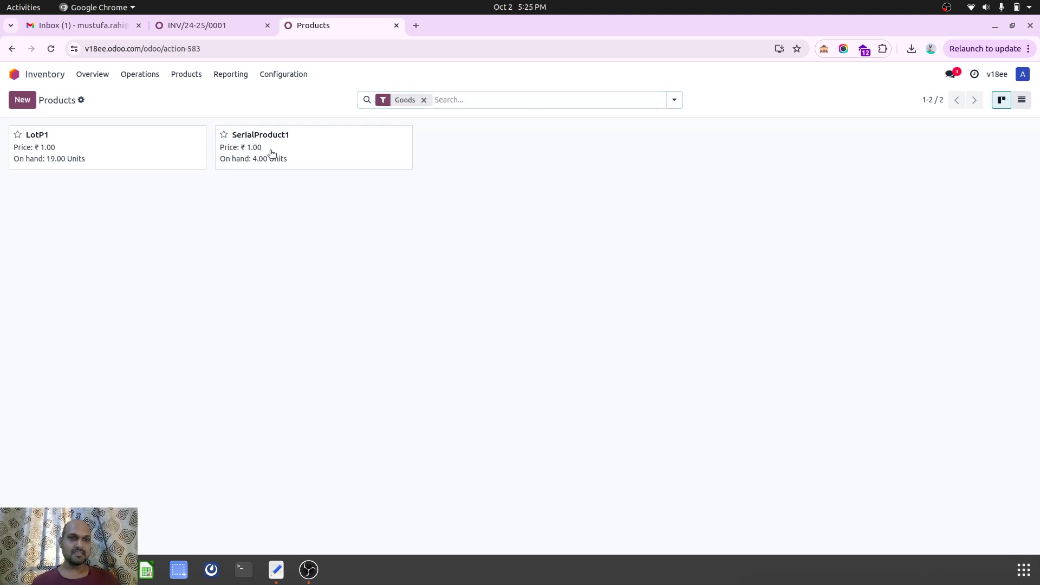
pyautogui.click(270, 155)
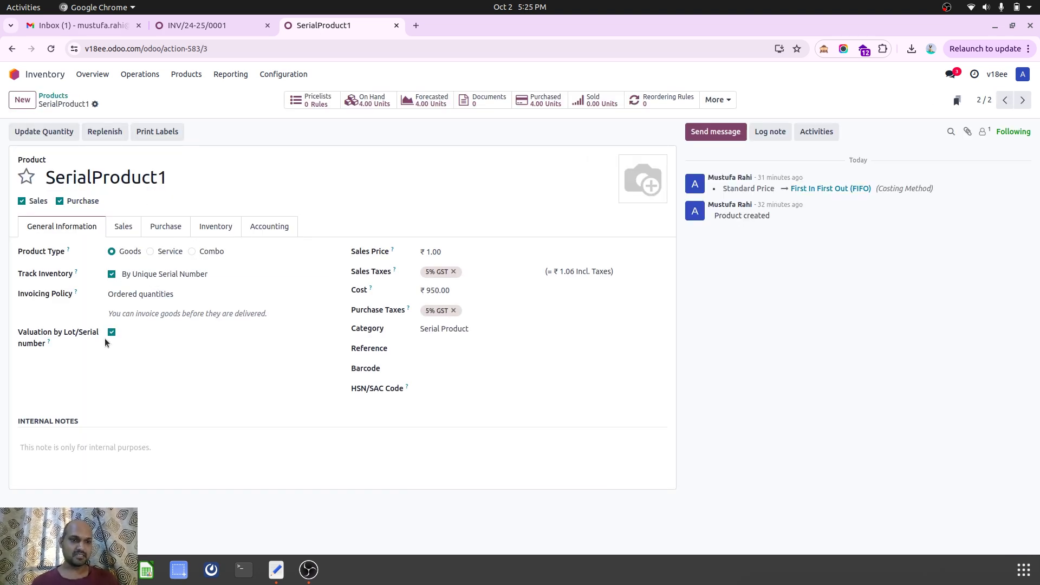
pyautogui.click(163, 275)
pyautogui.click(165, 282)
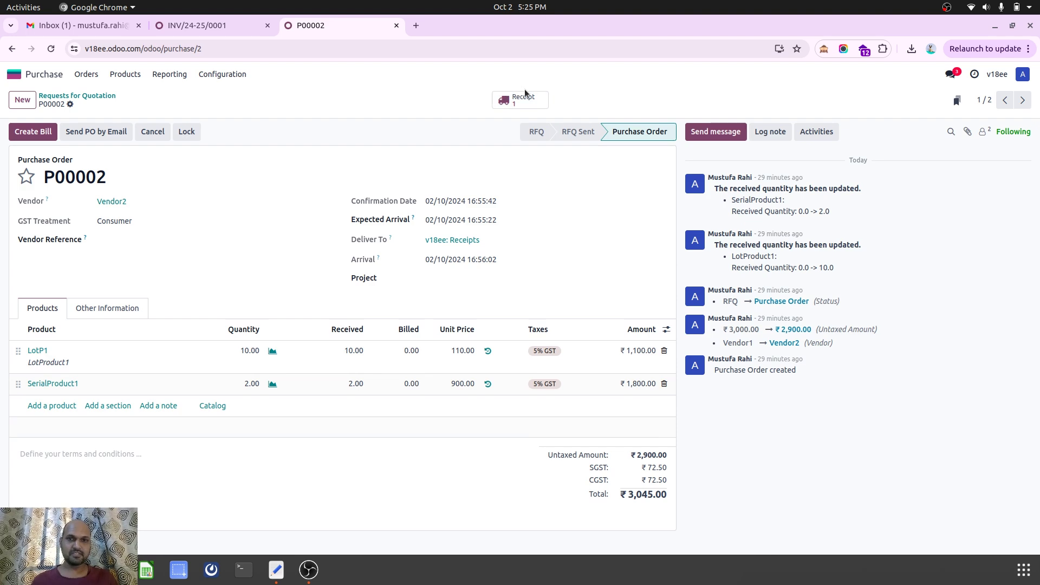
# Step: Move to P00001, inspect its receipt's stock moves for Lot1, SL1 and SL2, then return to the order
pyautogui.click(1022, 100)
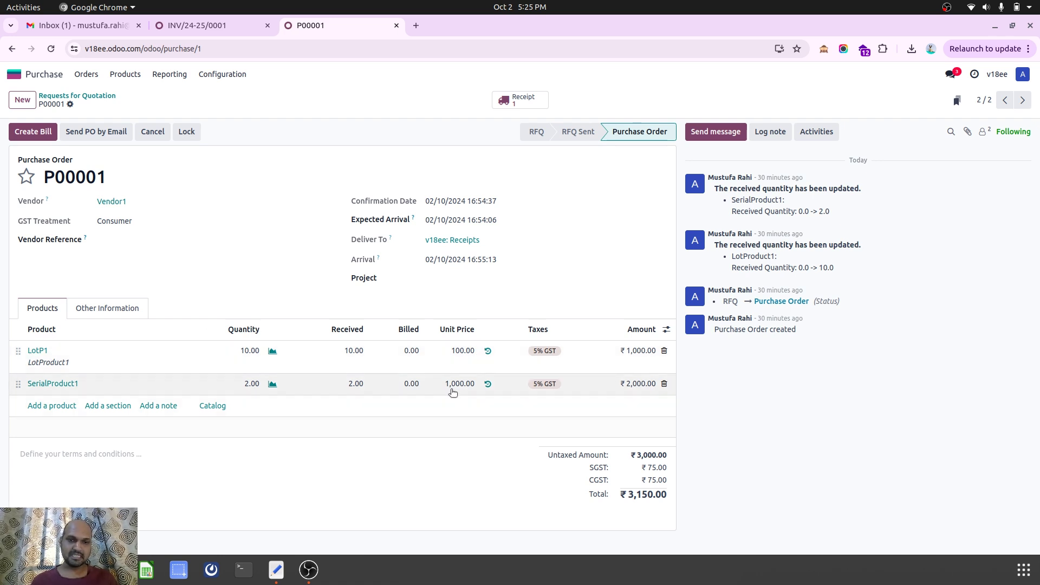
pyautogui.click(522, 103)
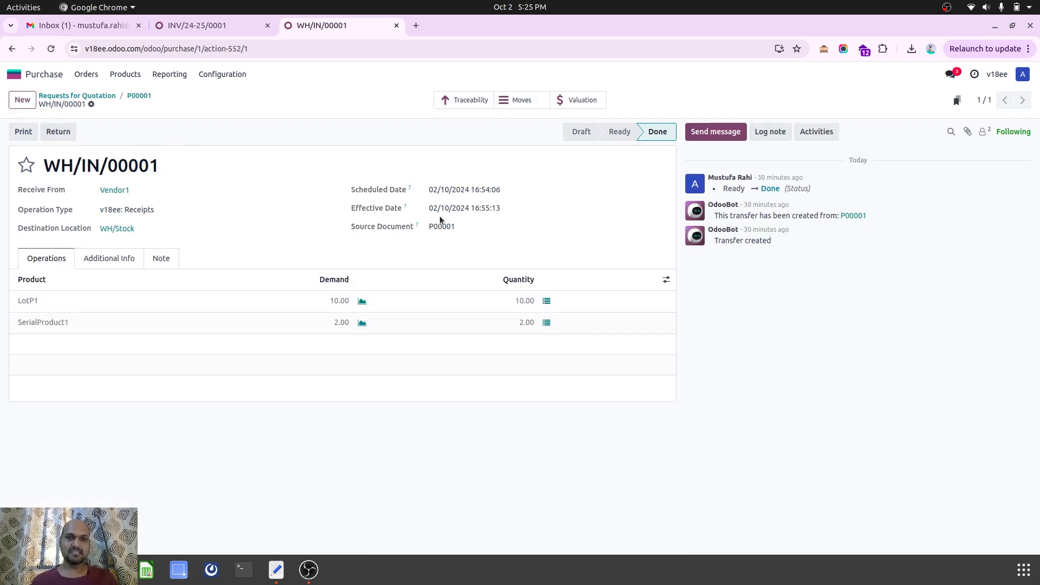
pyautogui.click(512, 101)
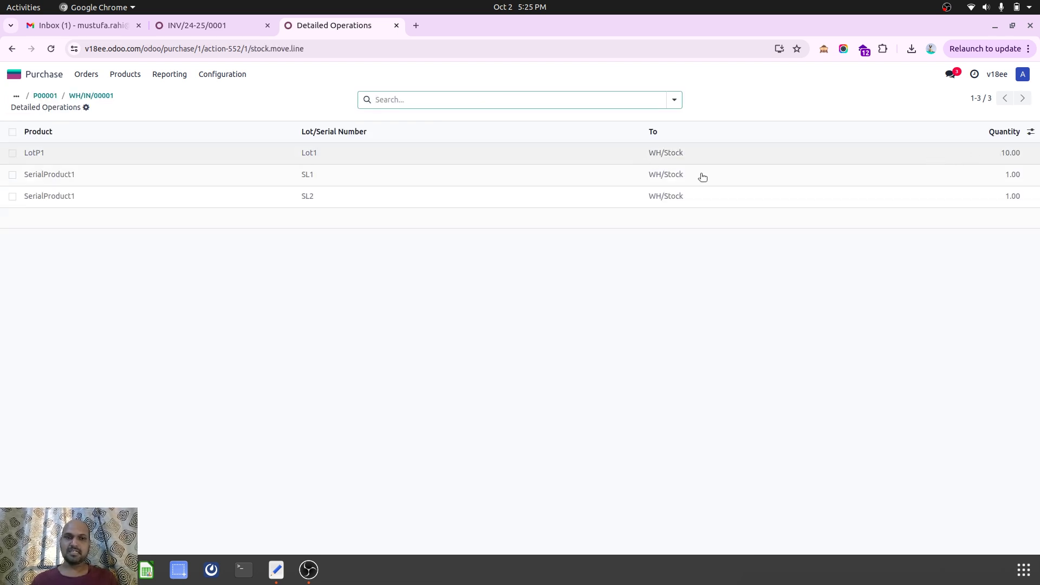
pyautogui.click(1031, 132)
pyautogui.click(1031, 132)
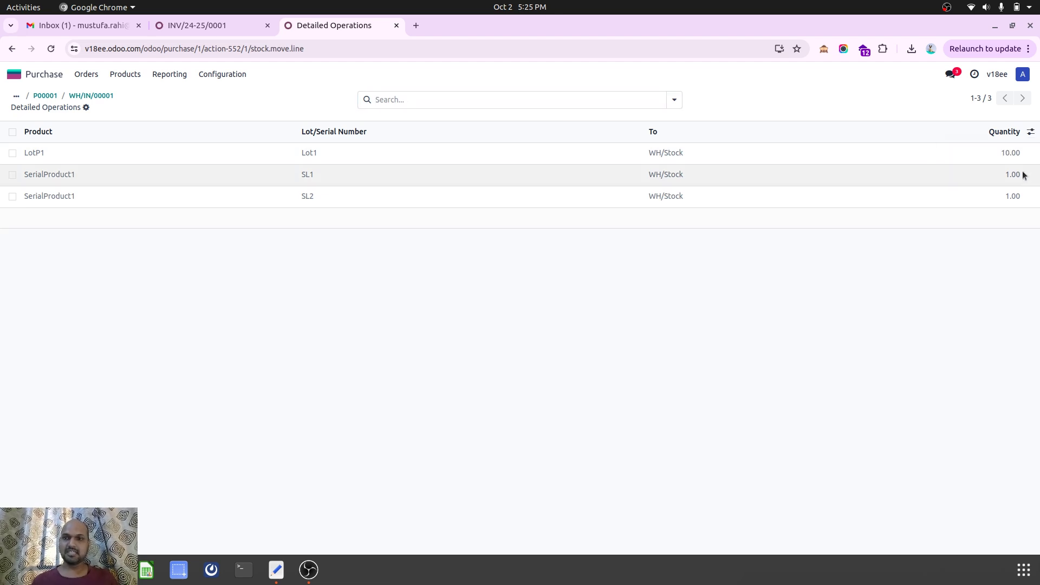
pyautogui.click(111, 97)
pyautogui.click(139, 97)
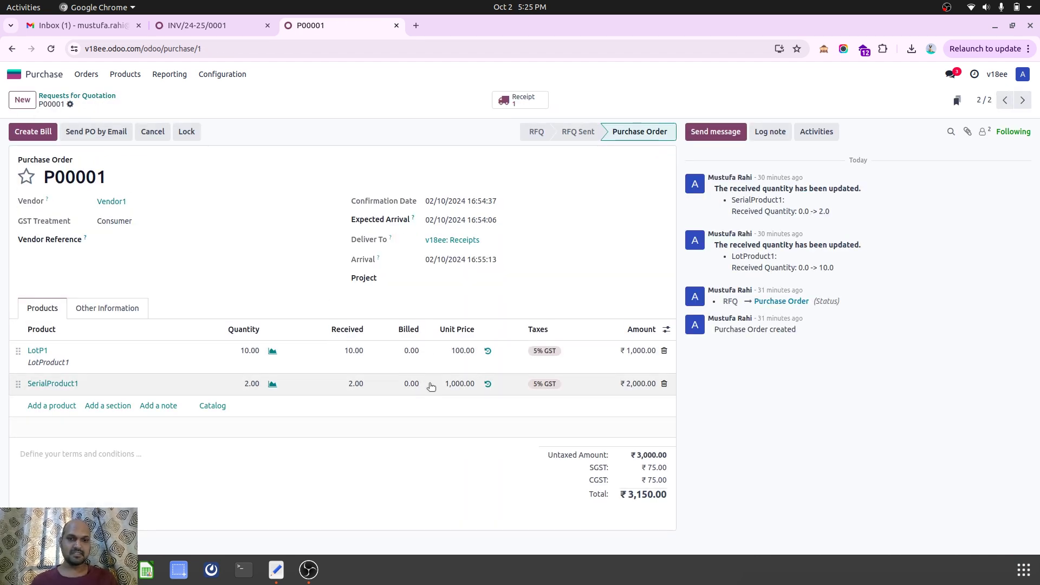
# Step: From the invoice tab, open the General Ledger report using the 'general' search
pyautogui.click(214, 27)
pyautogui.click(31, 70)
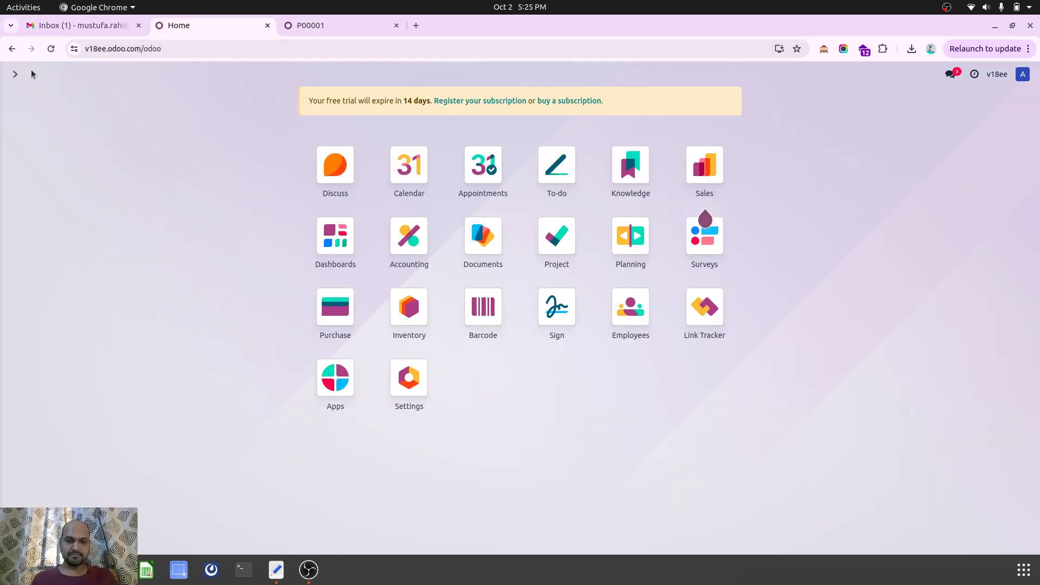
pyautogui.write('general')
pyautogui.press('Return')
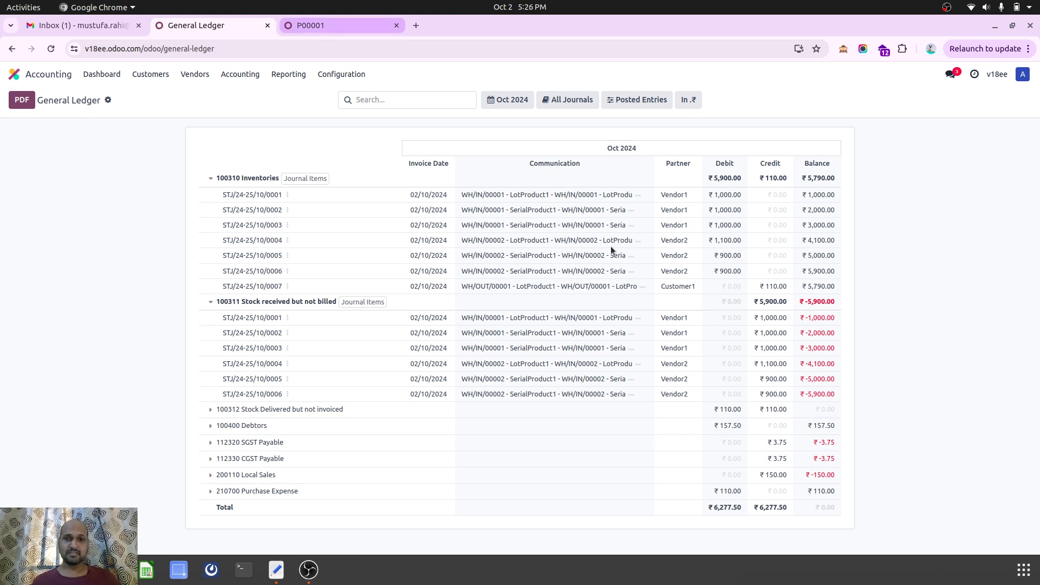
# Step: From the P00001 tab, open the Inventory app's Stock report
pyautogui.click(325, 23)
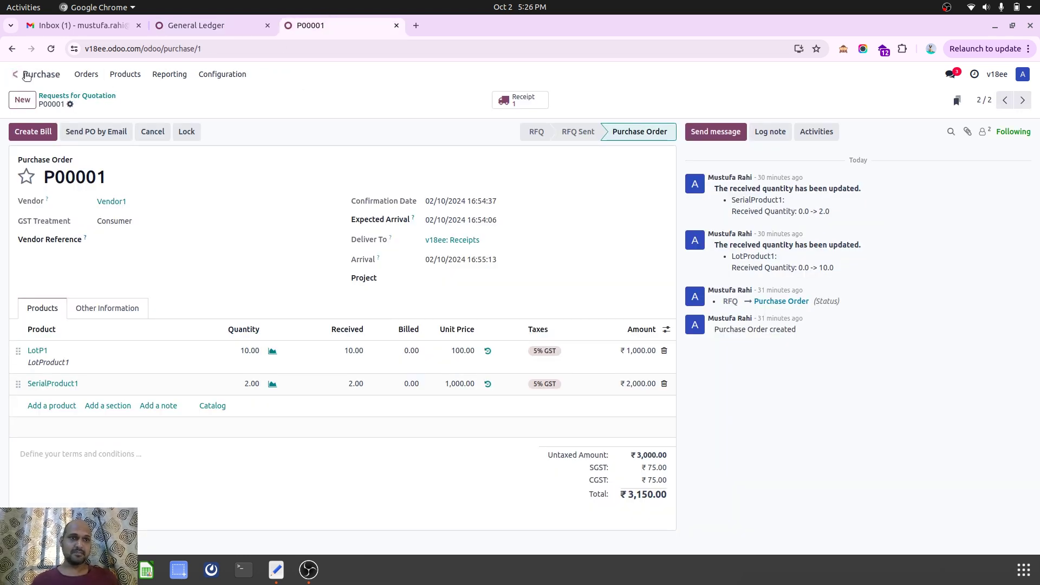
pyautogui.click(24, 74)
pyautogui.write('inve')
pyautogui.press('Return')
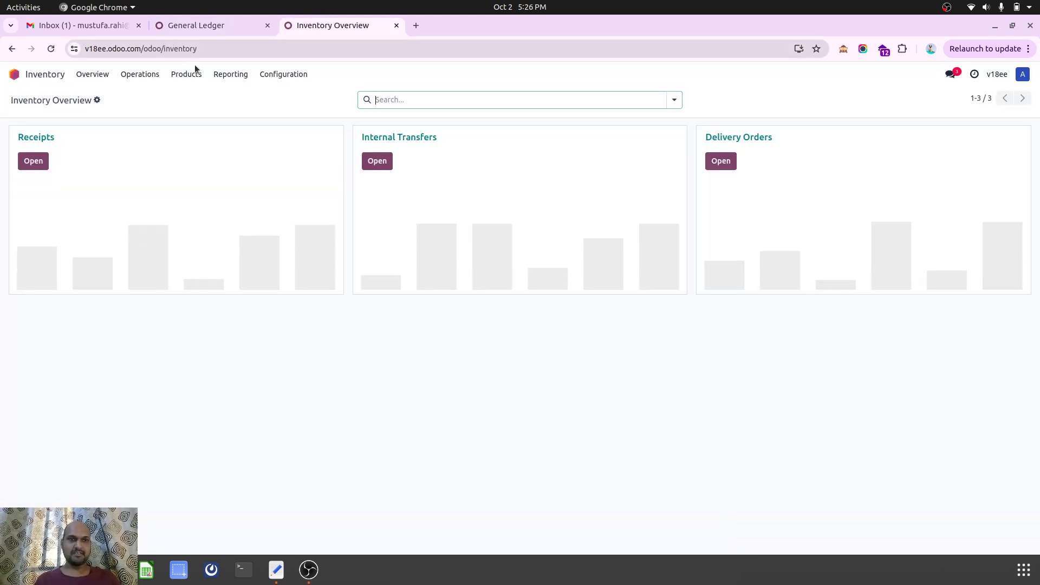
pyautogui.click(243, 74)
pyautogui.click(240, 96)
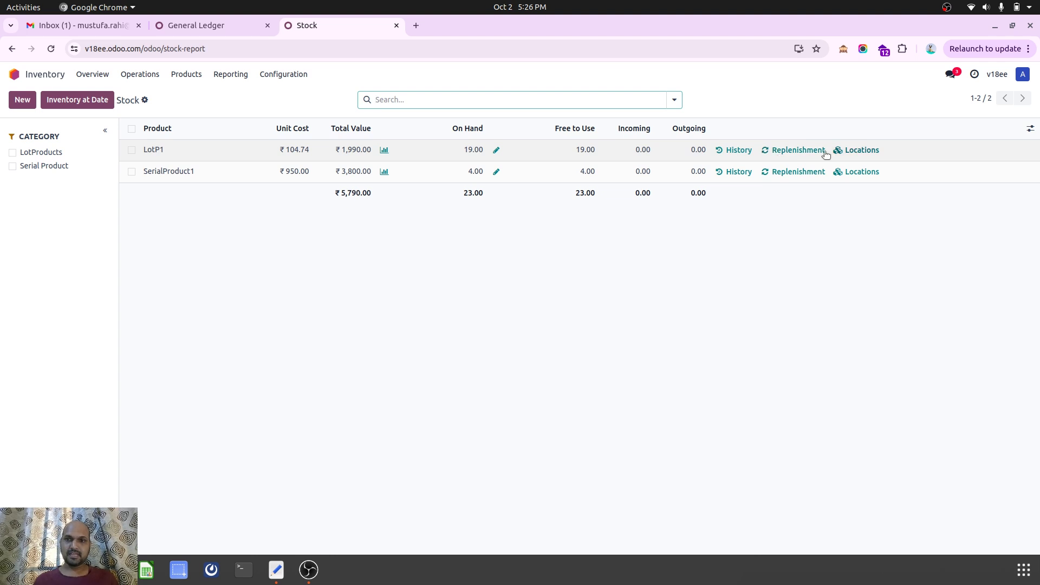
# Step: Review LotP1's move history, then return to the Stock report totalling 5,790
pyautogui.click(742, 153)
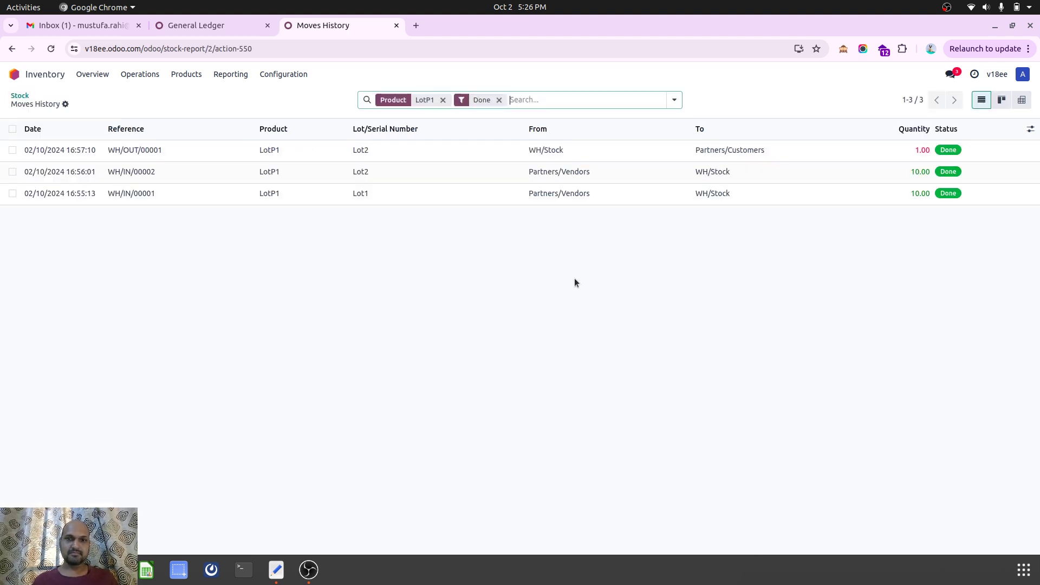
pyautogui.click(1030, 130)
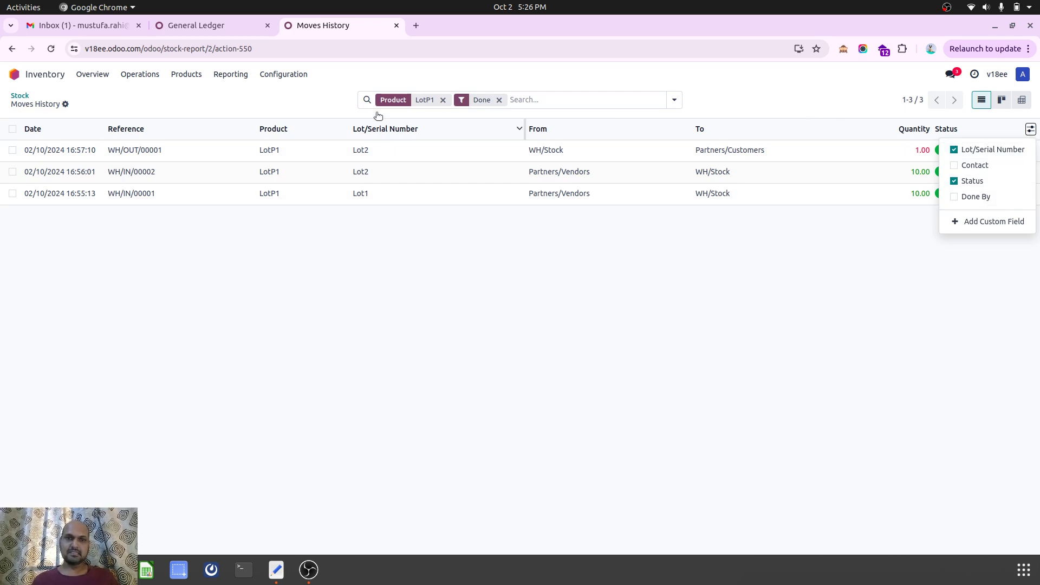
pyautogui.click(20, 96)
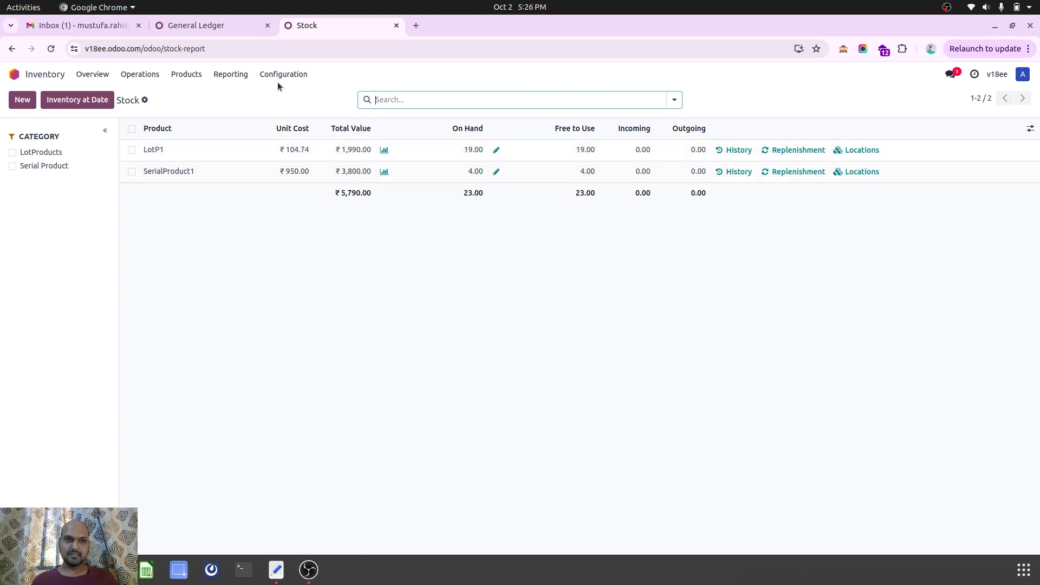
# Step: Open the Stock Valuation report and add the Lot/Serial Number column to the list
pyautogui.click(231, 74)
pyautogui.click(253, 153)
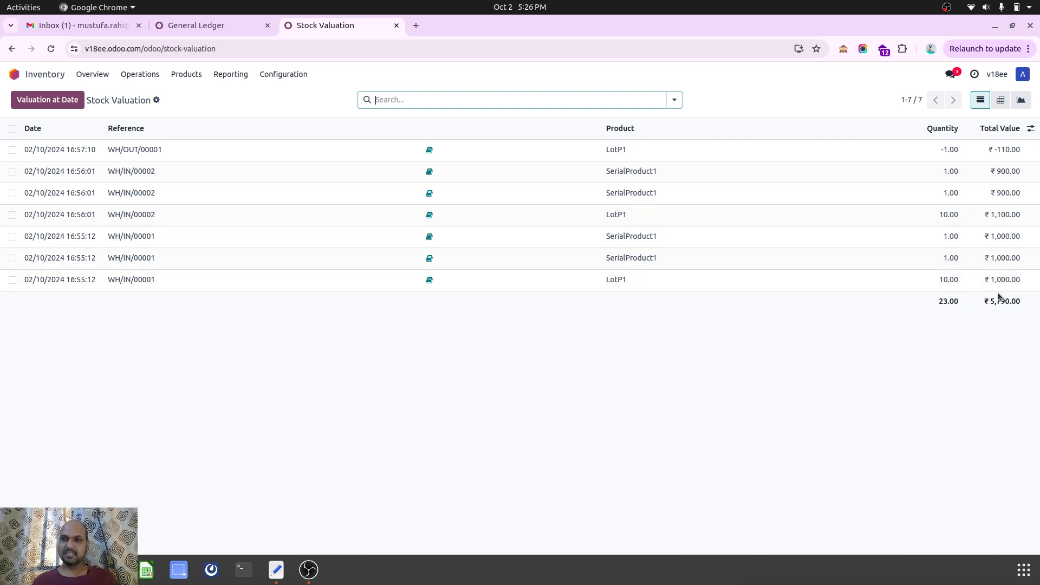
pyautogui.click(1030, 129)
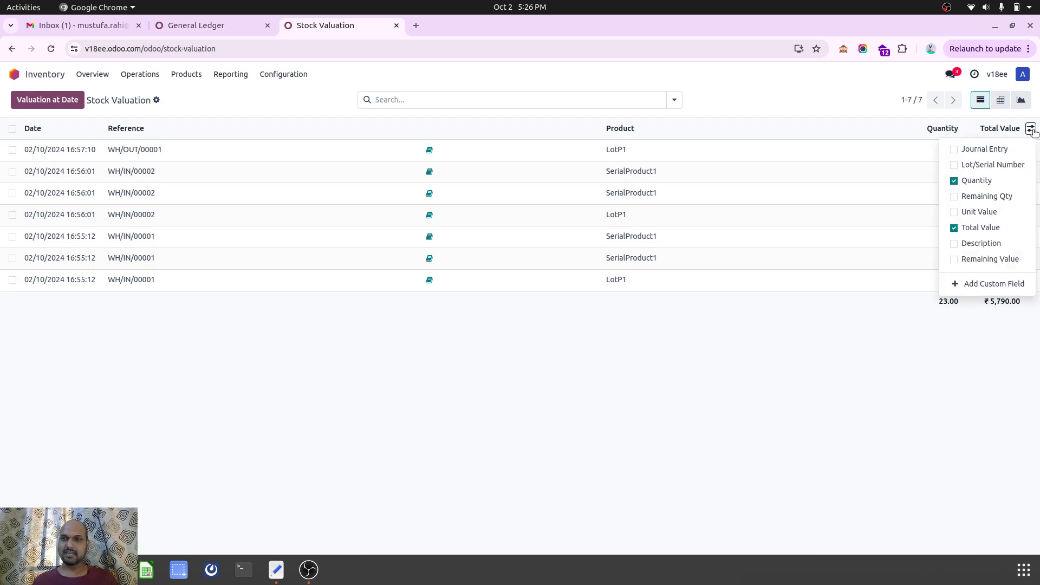
pyautogui.click(1019, 165)
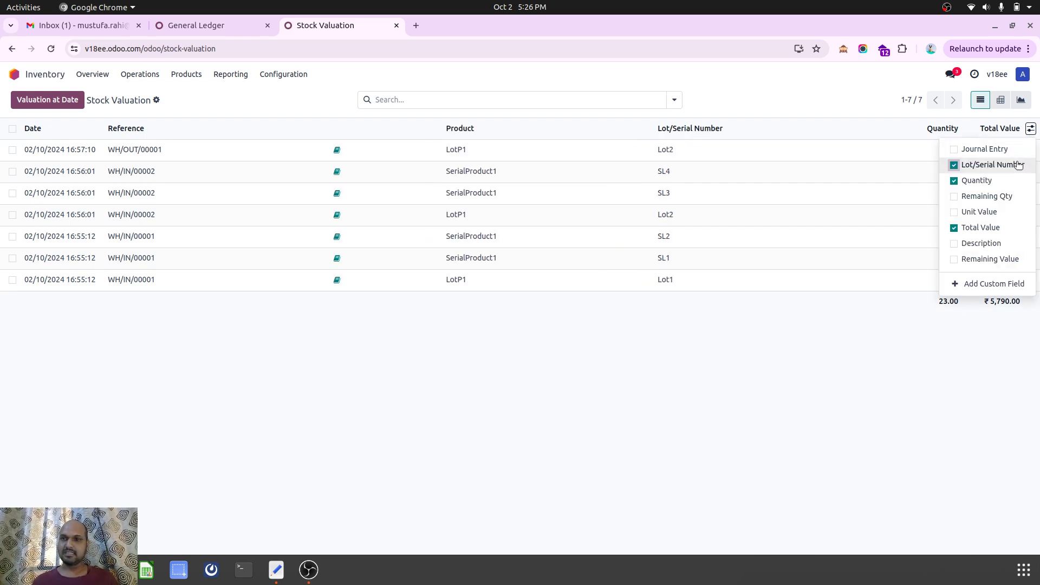
pyautogui.click(798, 96)
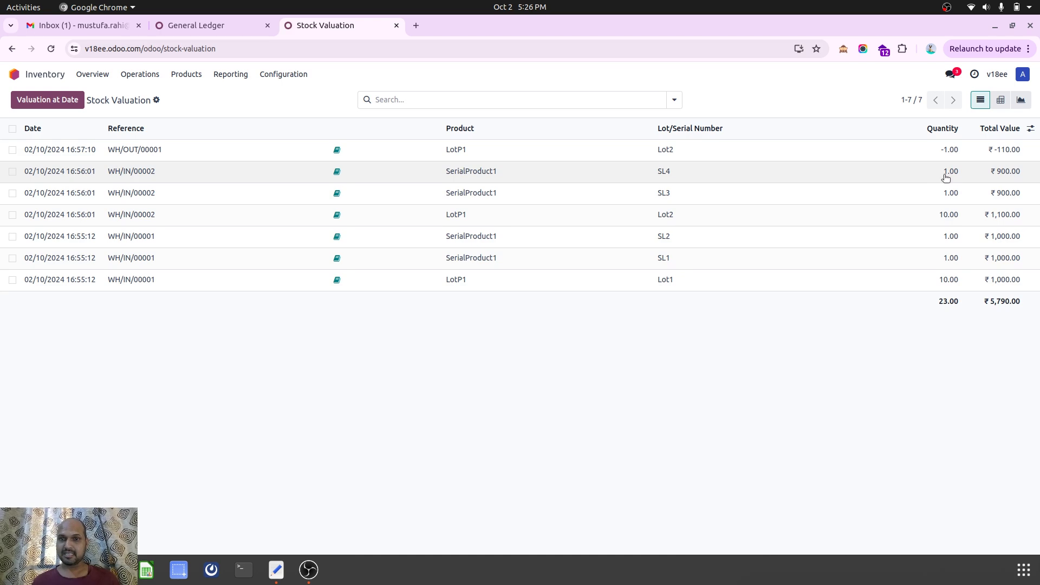
# Step: Start a new sales quotation with customer2 created as the customer
pyautogui.click(195, 24)
pyautogui.click(16, 75)
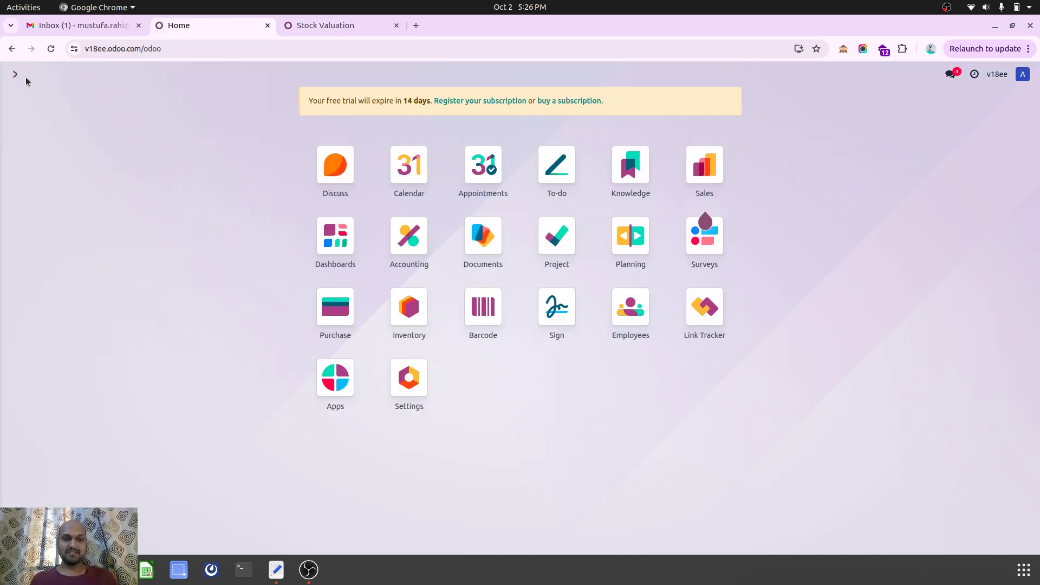
pyautogui.write('sale')
pyautogui.press('Return')
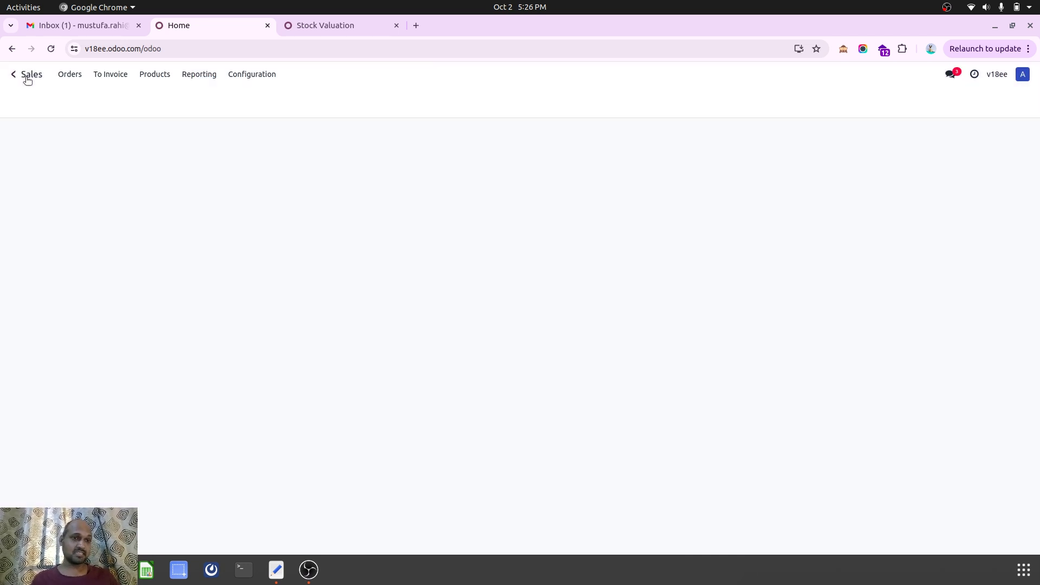
pyautogui.click(23, 100)
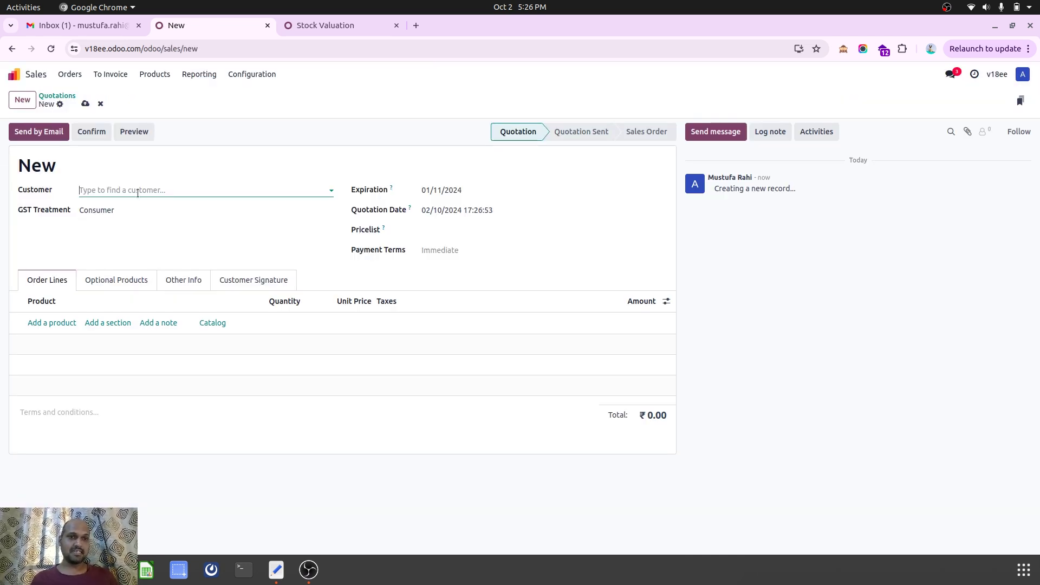
pyautogui.click(135, 188)
pyautogui.write('customer')
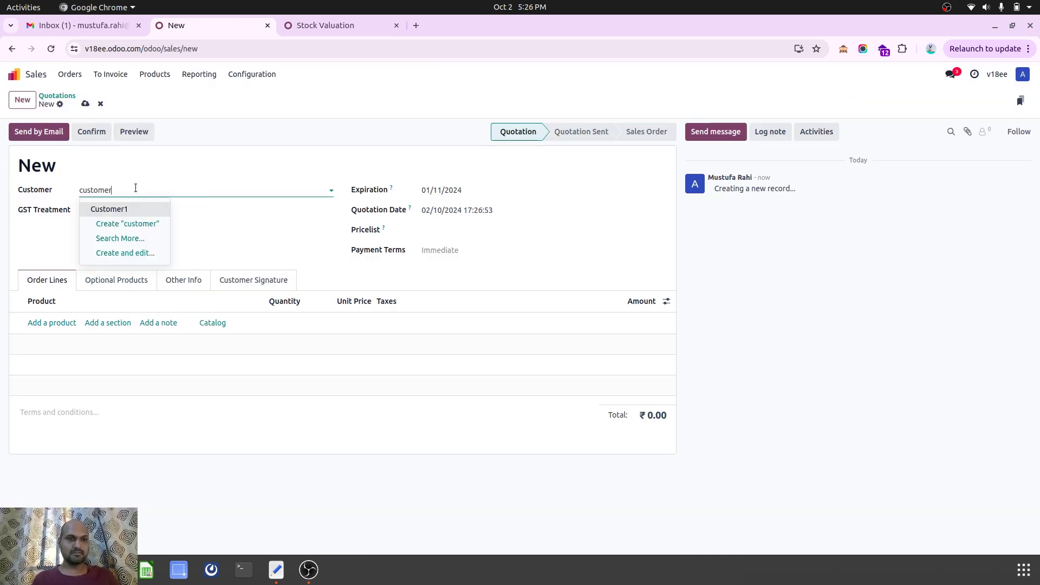
pyautogui.write('2')
pyautogui.click(136, 210)
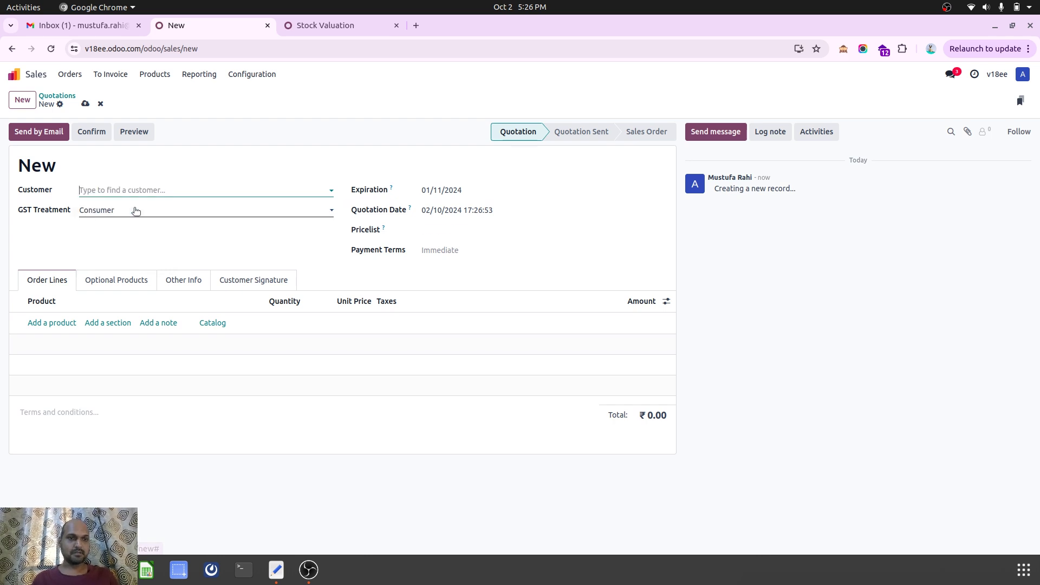
# Step: Add one SerialProduct1 at 1,500.00, then save and confirm quotation S00002
pyautogui.click(60, 322)
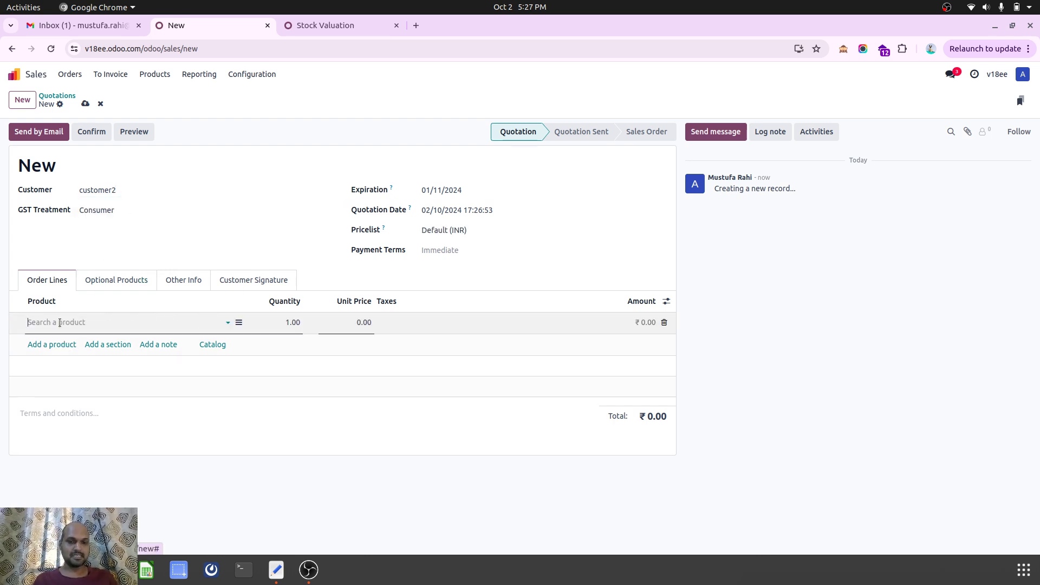
pyautogui.write('se')
pyautogui.click(75, 340)
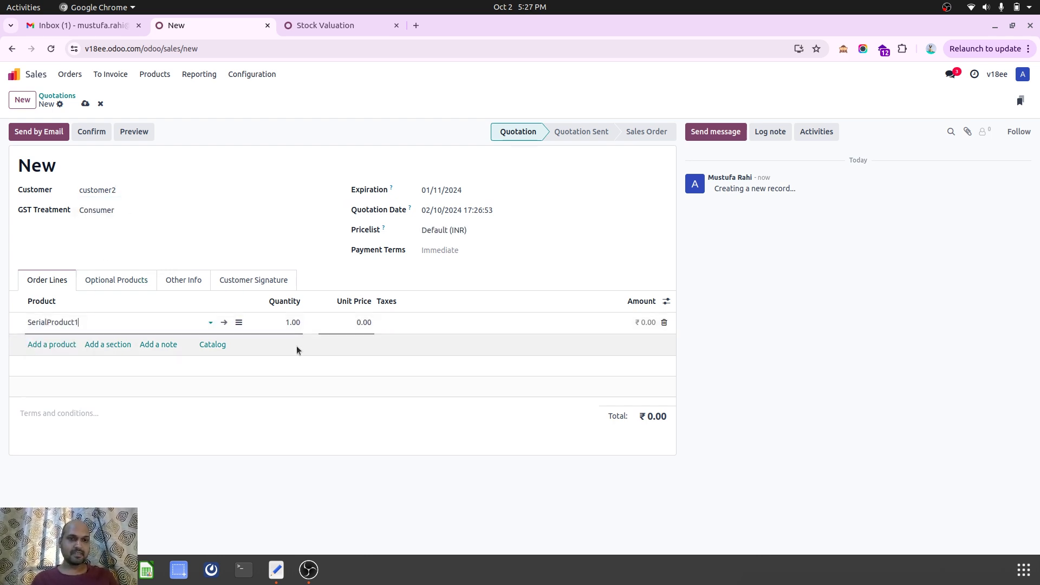
pyautogui.click(360, 323)
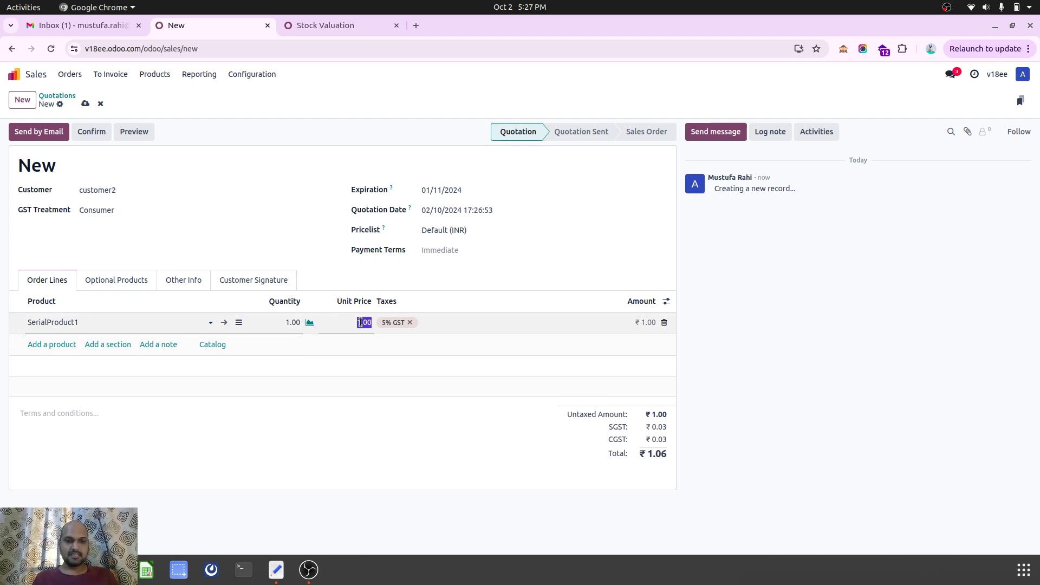
pyautogui.write('1')
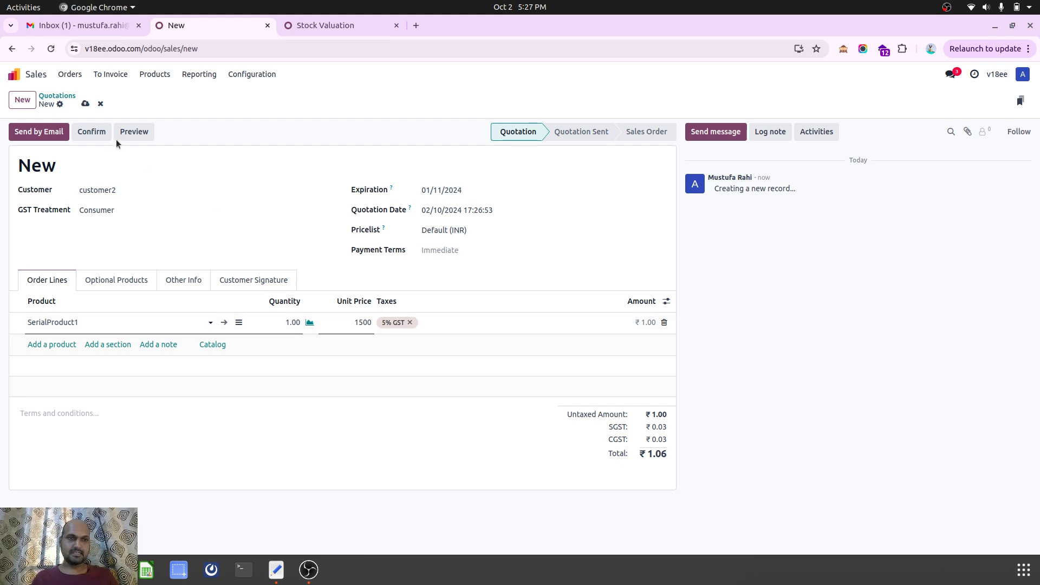
pyautogui.click(85, 105)
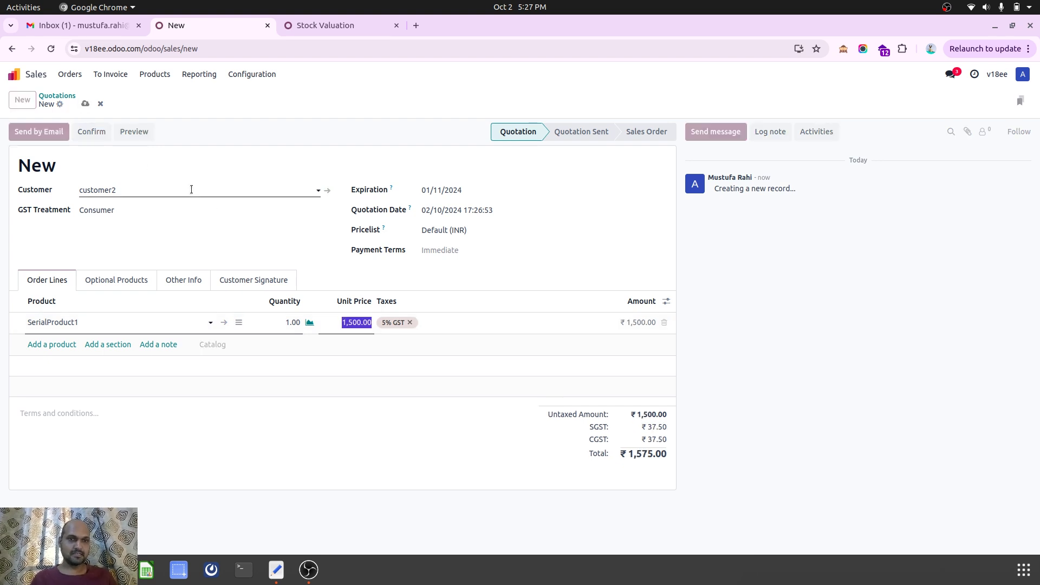
pyautogui.click(92, 133)
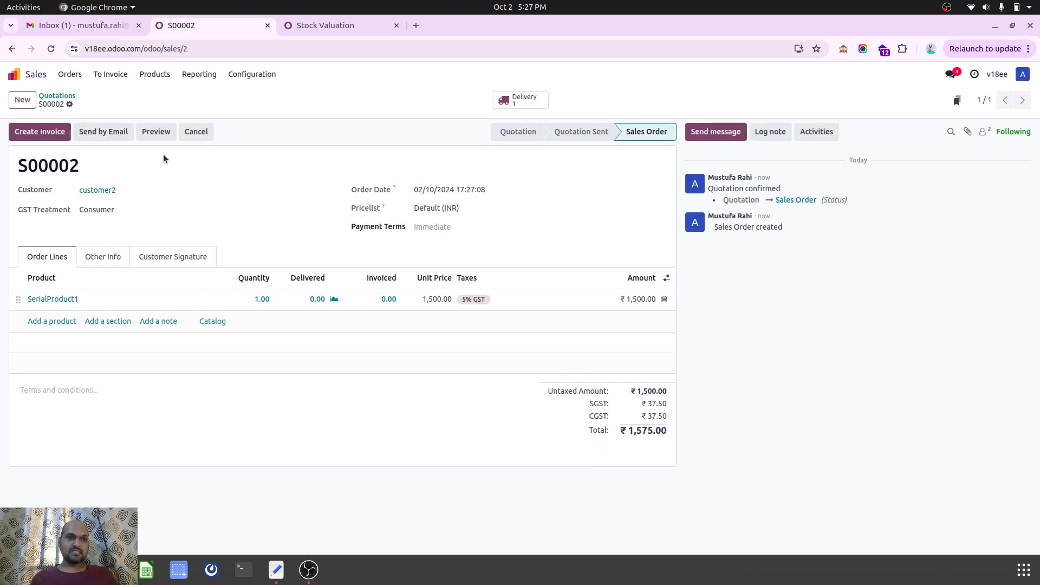
# Step: On delivery WH/OUT/00002, set the SerialProduct1 move to pick from WH/Stock - SL3
pyautogui.click(503, 103)
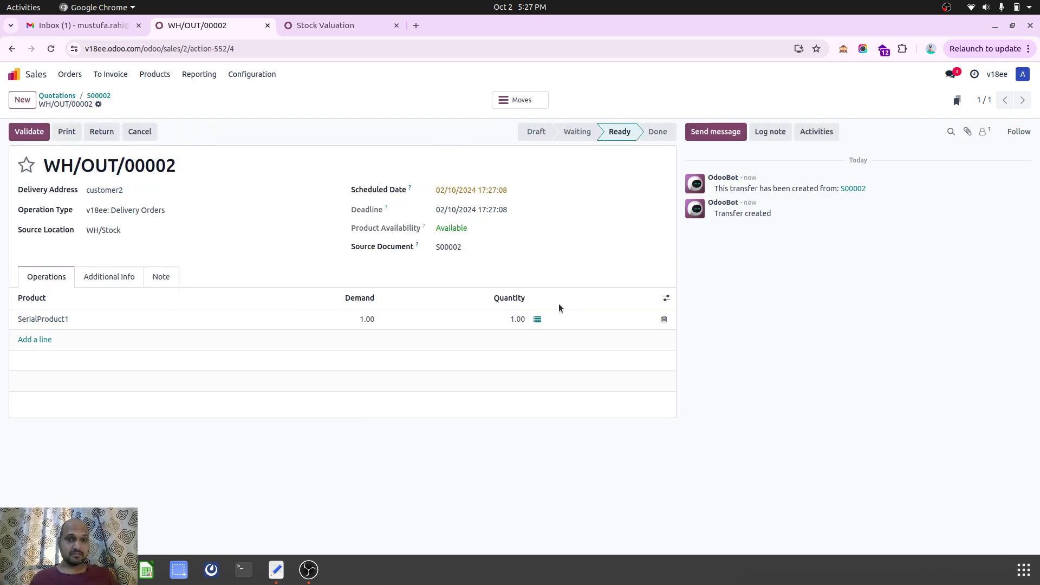
pyautogui.click(538, 319)
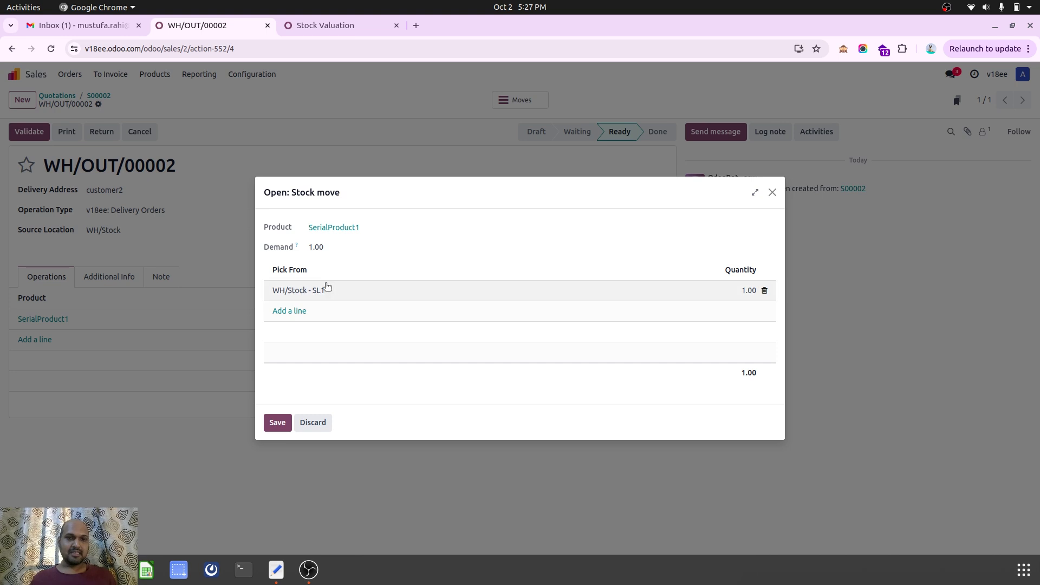
pyautogui.click(338, 291)
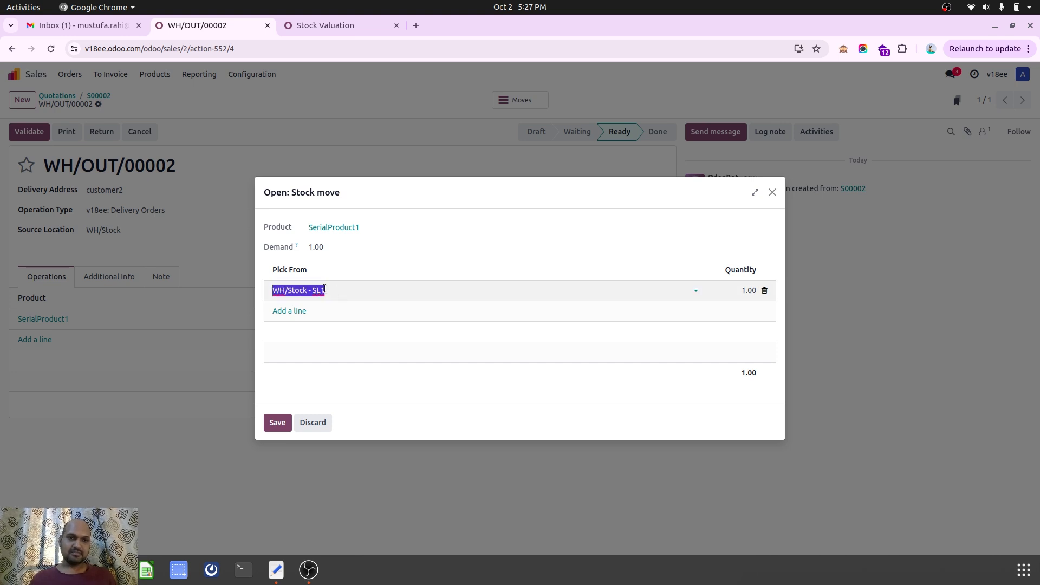
pyautogui.click(345, 290)
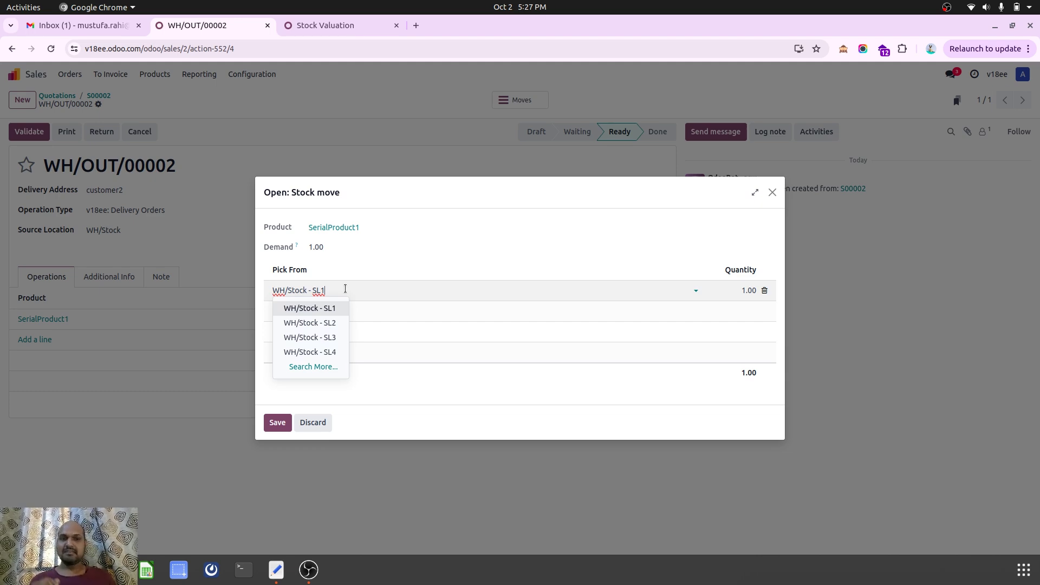
pyautogui.click(333, 337)
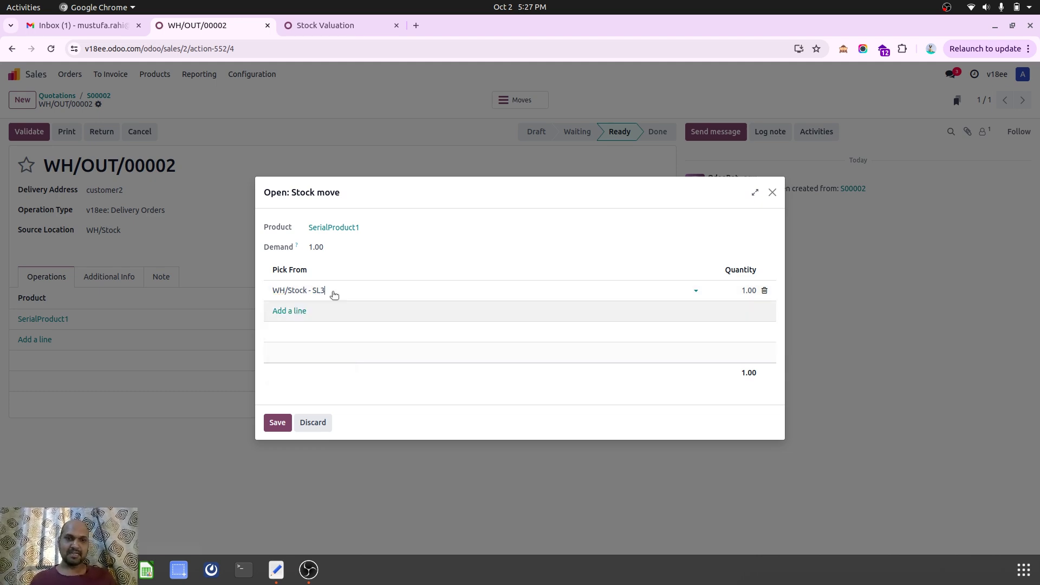
pyautogui.click(278, 422)
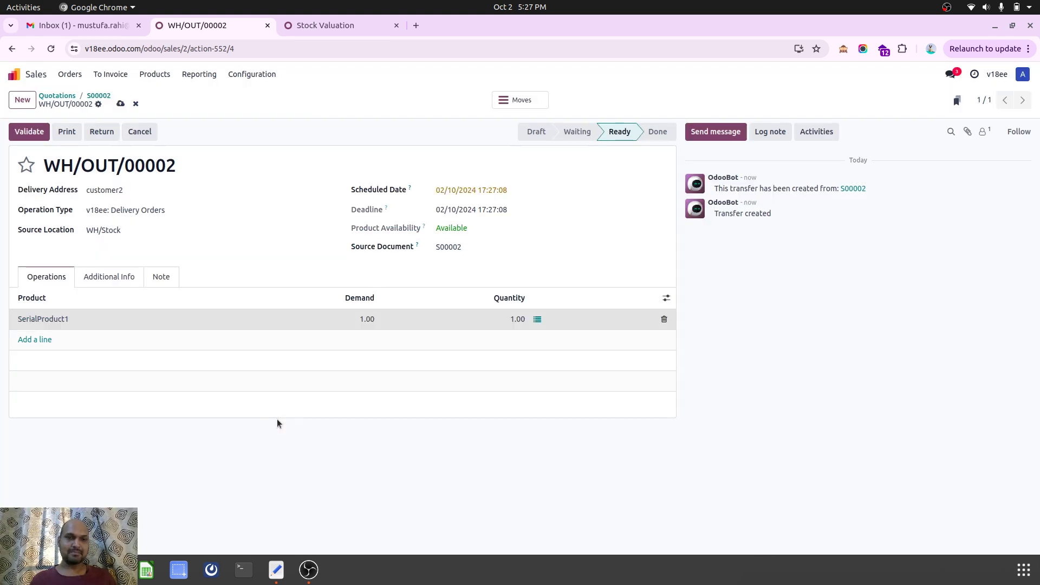
# Step: Save and validate the delivery, then check its -900.00 stock valuation
pyautogui.click(121, 109)
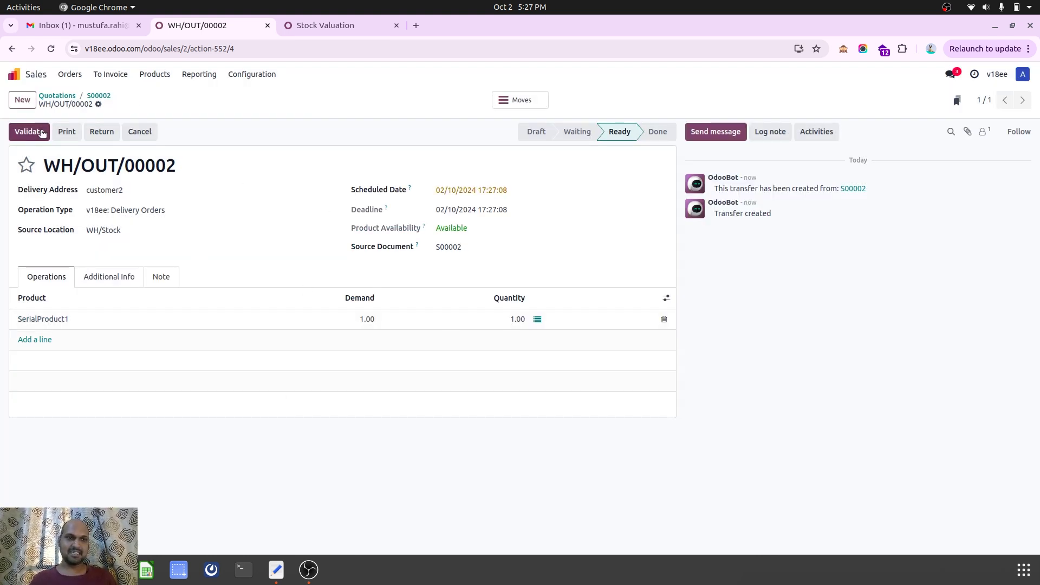
pyautogui.click(42, 133)
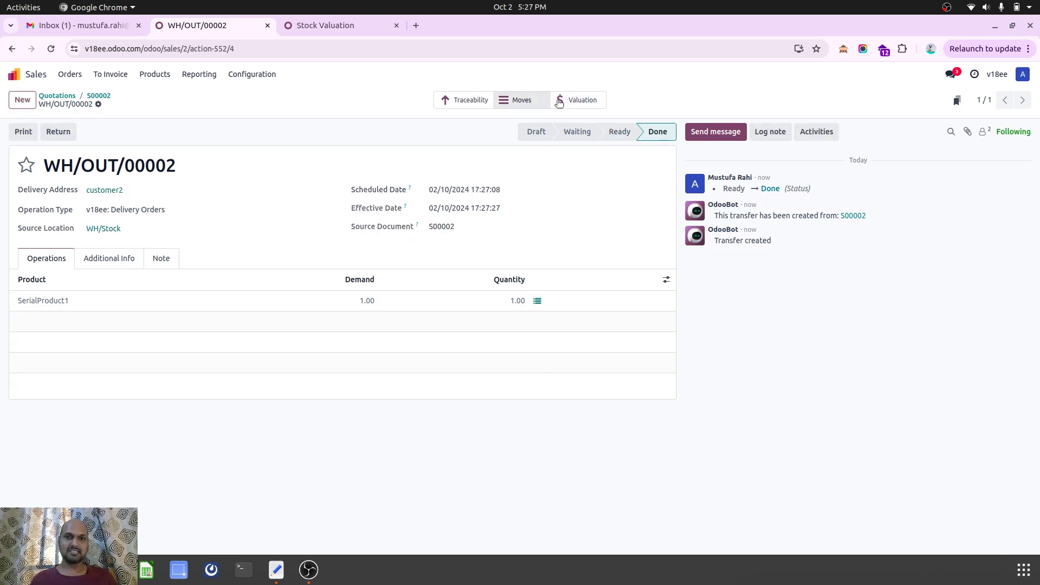
pyautogui.click(559, 102)
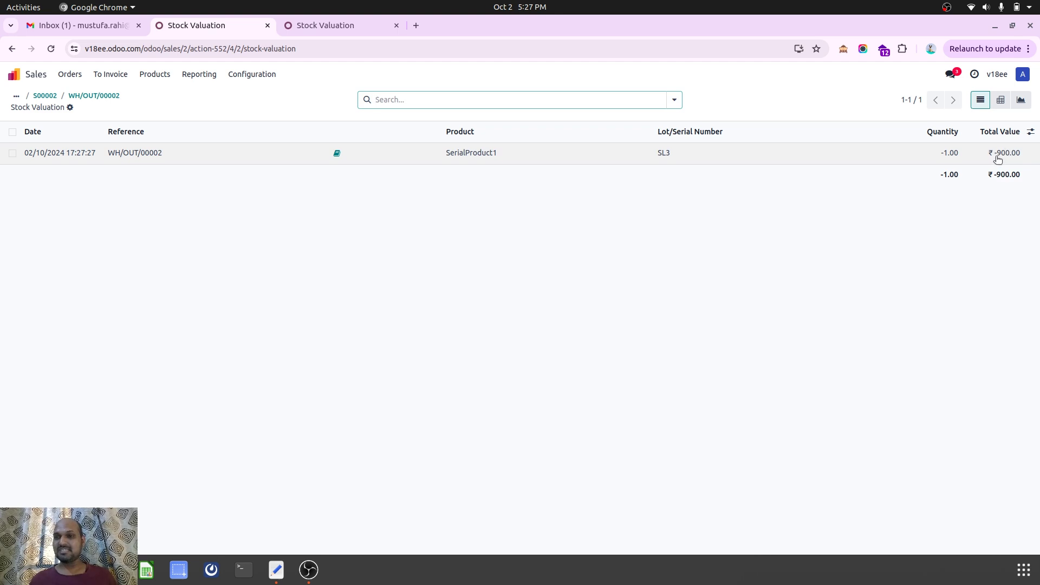
pyautogui.click(97, 98)
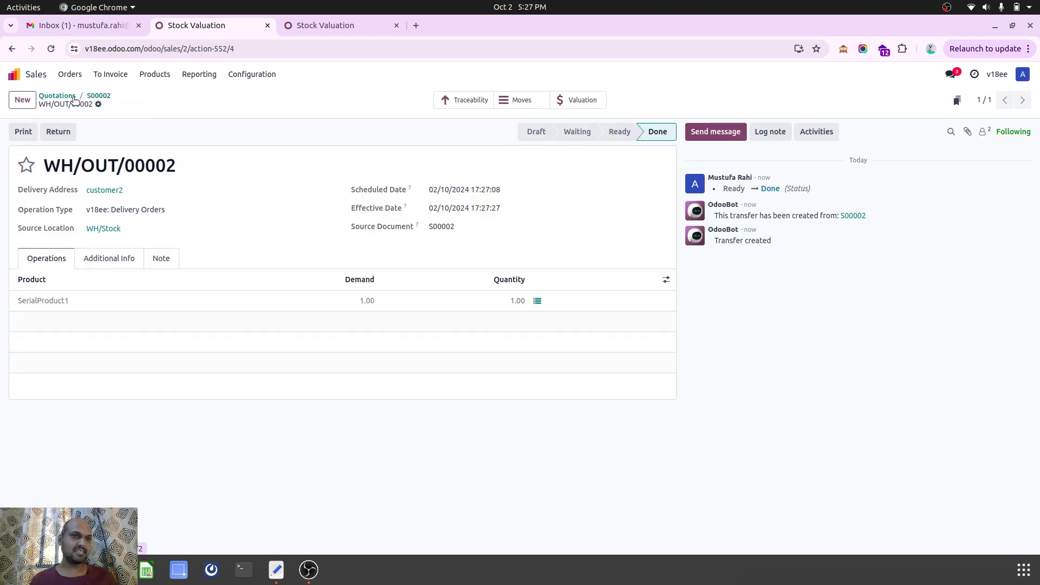
# Step: Create a draft invoice for S00002, review its journal items, and post it as INV/24-25/0002
pyautogui.click(96, 94)
pyautogui.click(47, 134)
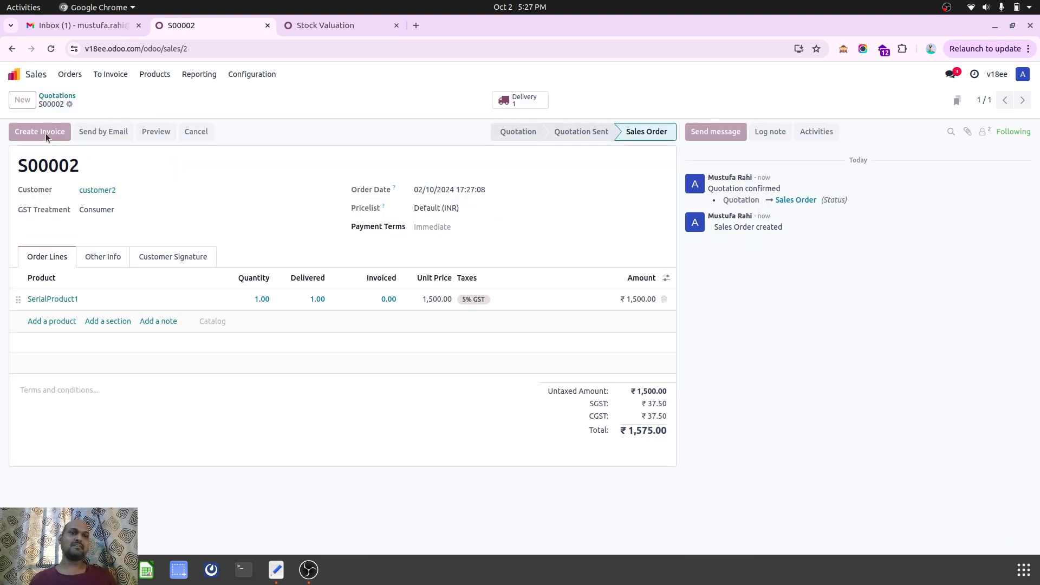
pyautogui.click(286, 355)
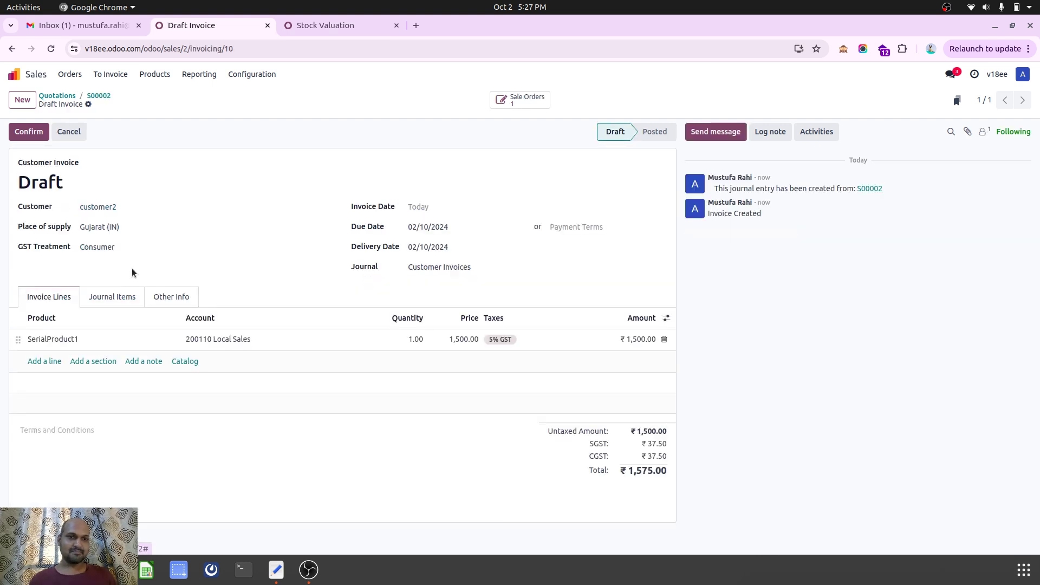
pyautogui.click(111, 295)
pyautogui.click(29, 132)
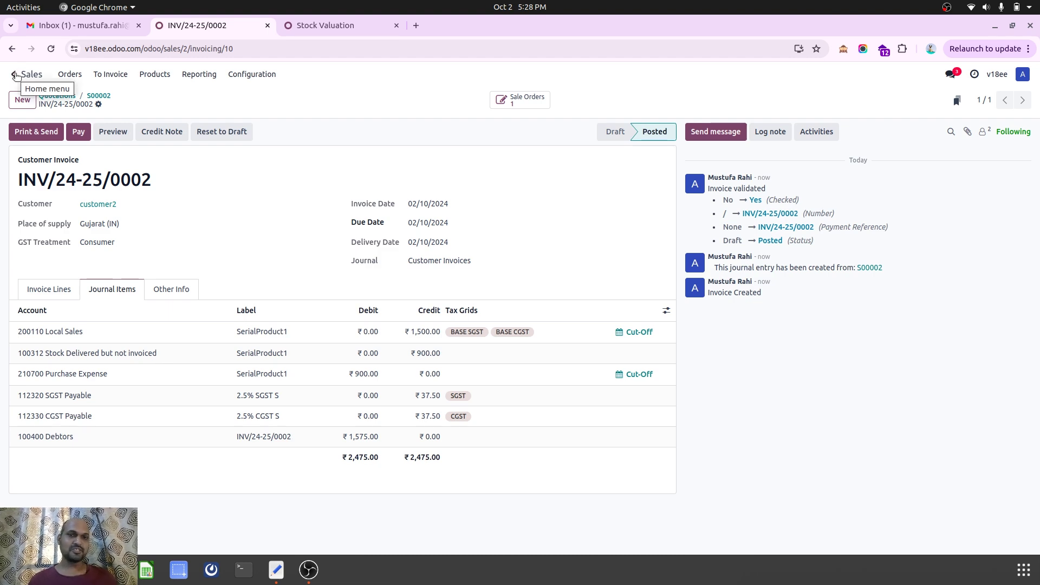
# Step: Open the General Ledger report using the 'gene' search
pyautogui.click(344, 22)
pyautogui.click(47, 75)
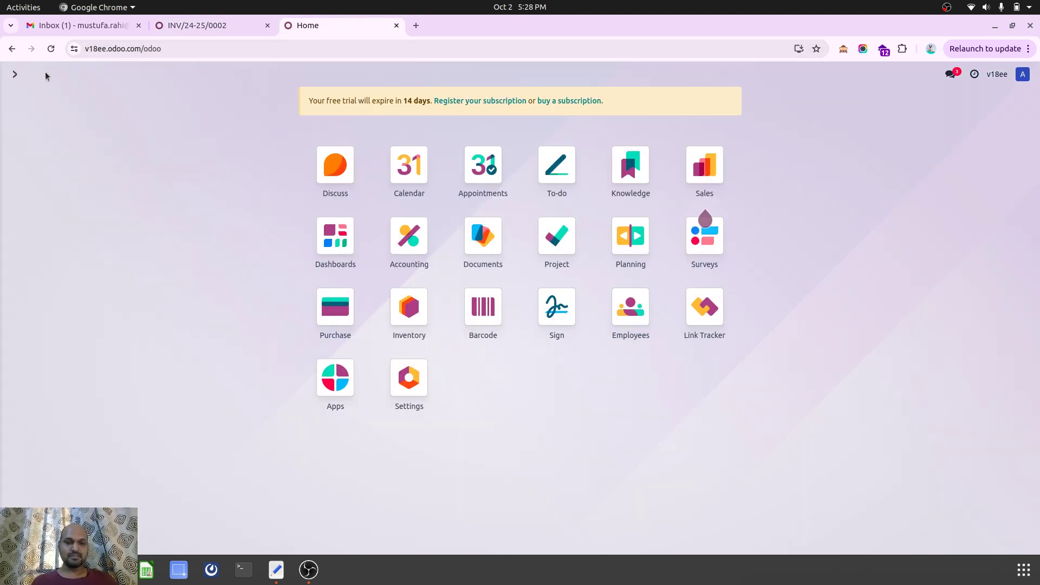
pyautogui.write('gene')
pyautogui.press('Return')
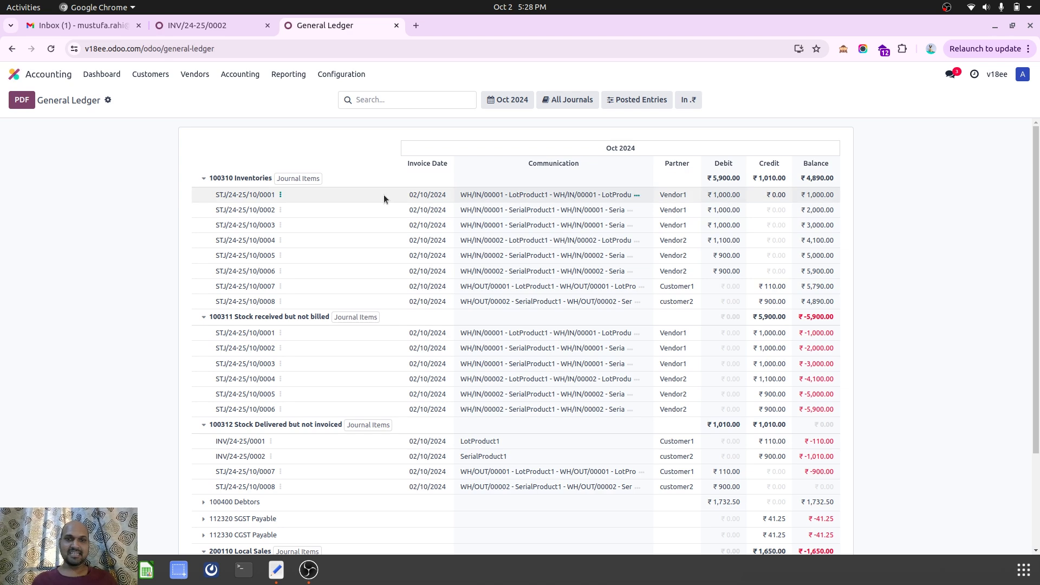
# Step: Locate the 900.00 debits for the SL3 delivery and INV/24-25/0002's Purchase Expense
pyautogui.scroll(-2, 679, 369)
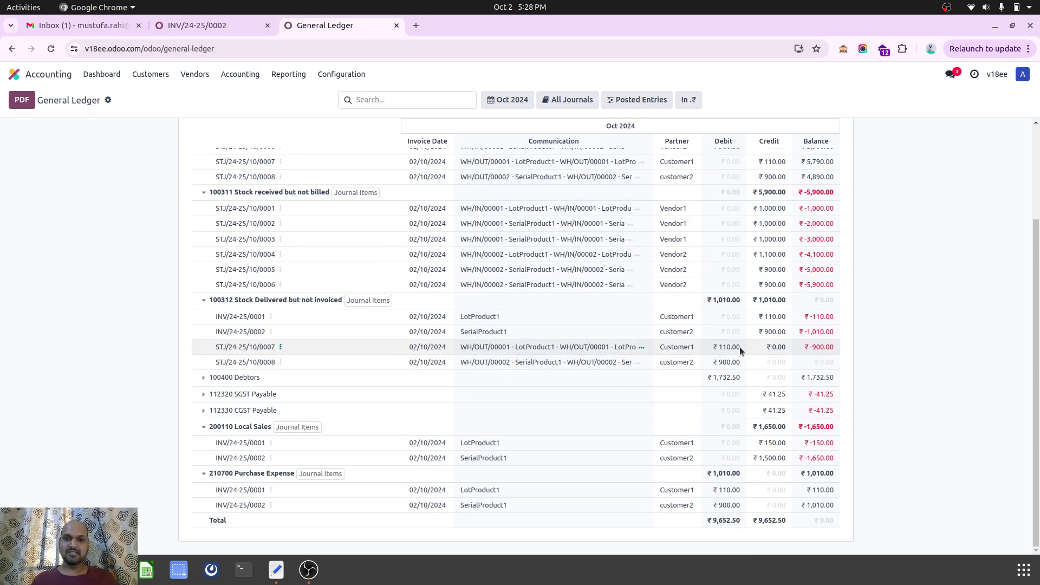
pyautogui.doubleClick(733, 360)
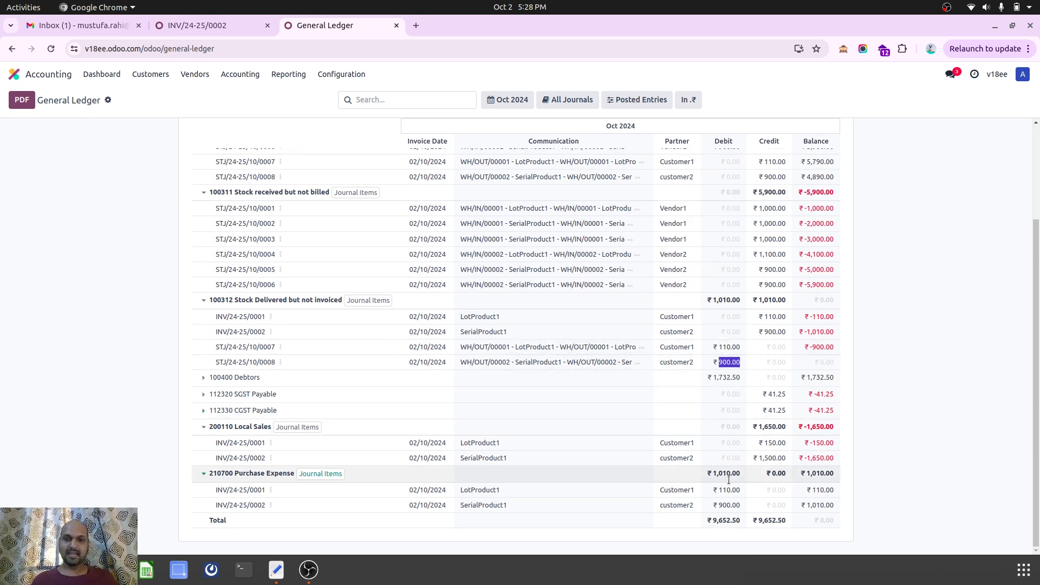
pyautogui.doubleClick(726, 504)
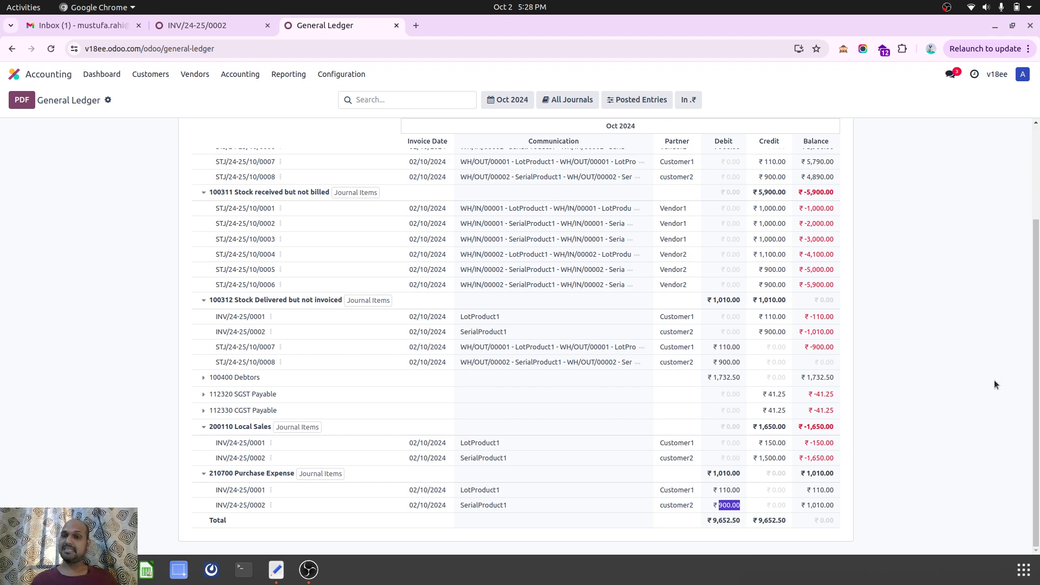
pyautogui.scroll(3, 801, 238)
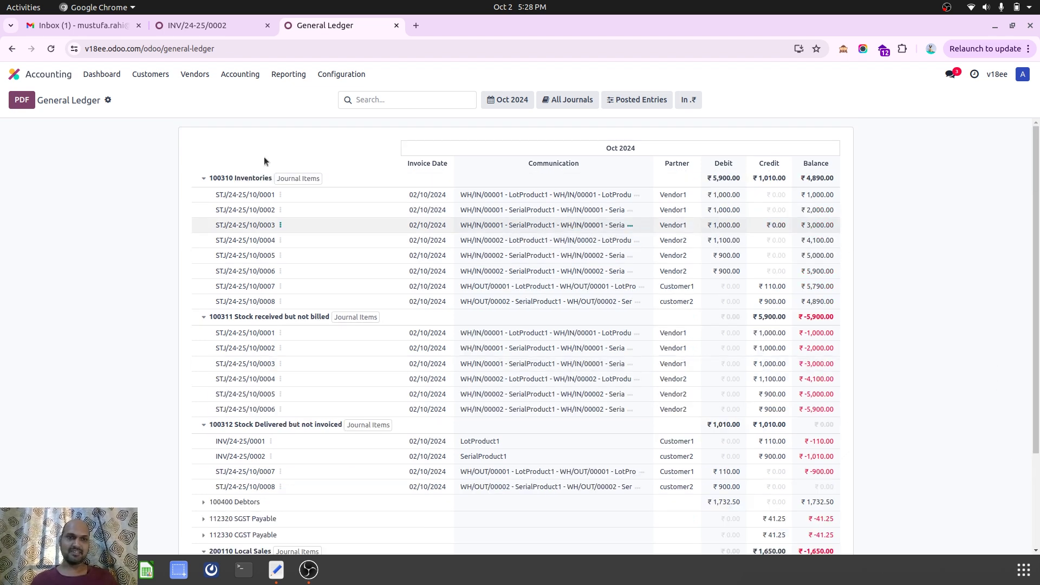
# Step: From Product Categories, go from LotProducts to the Serial Product category using FIFO and automated valuation
pyautogui.click(316, 75)
pyautogui.scroll(-3, 379, 295)
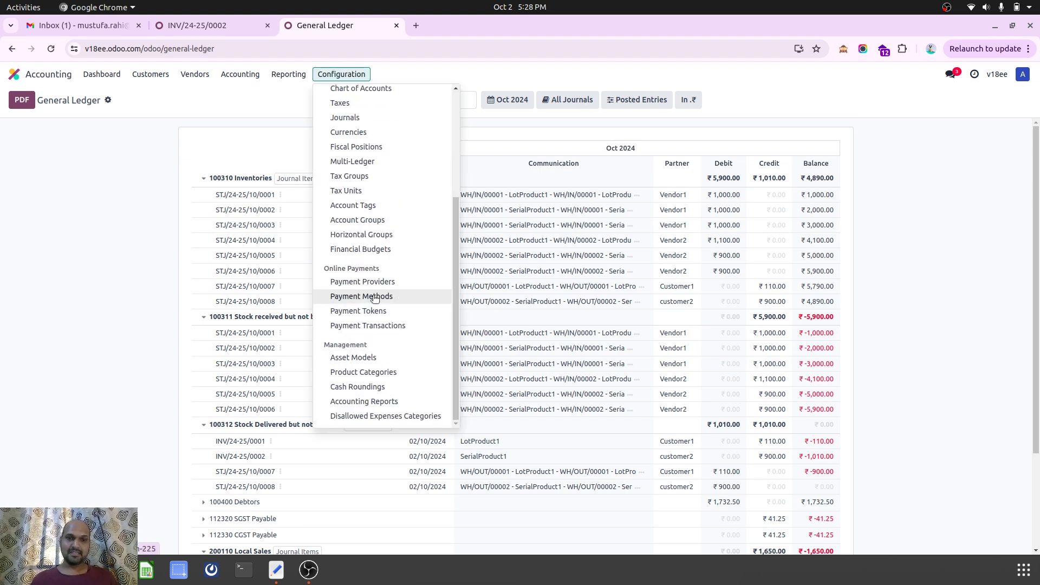
pyautogui.click(400, 373)
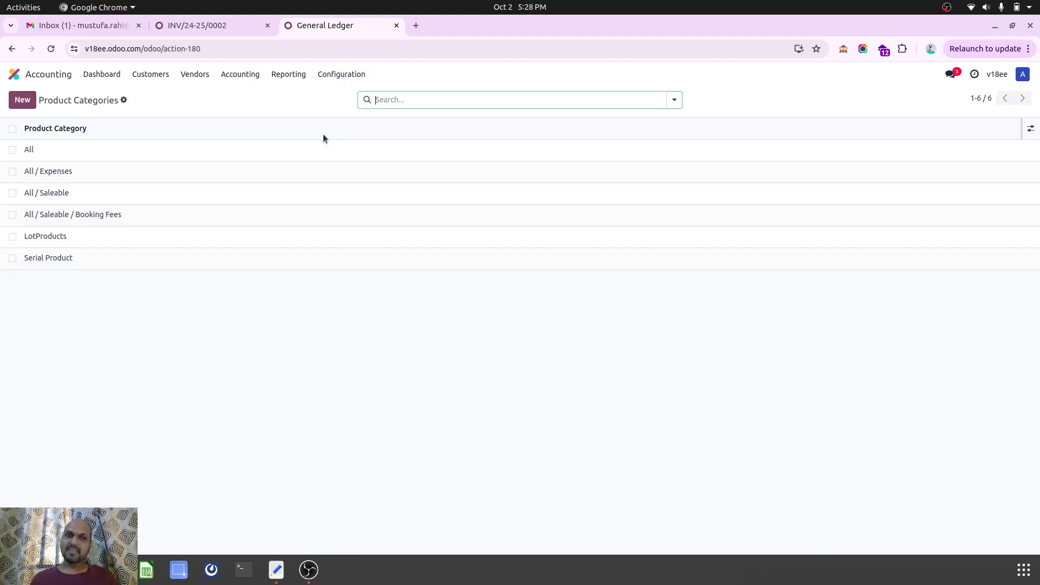
pyautogui.click(172, 240)
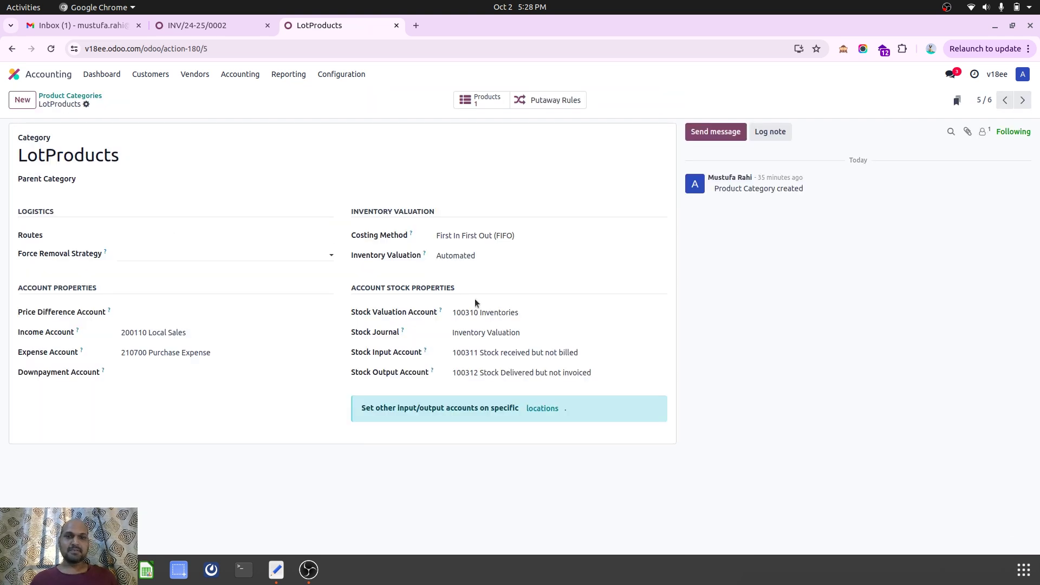
pyautogui.click(1022, 100)
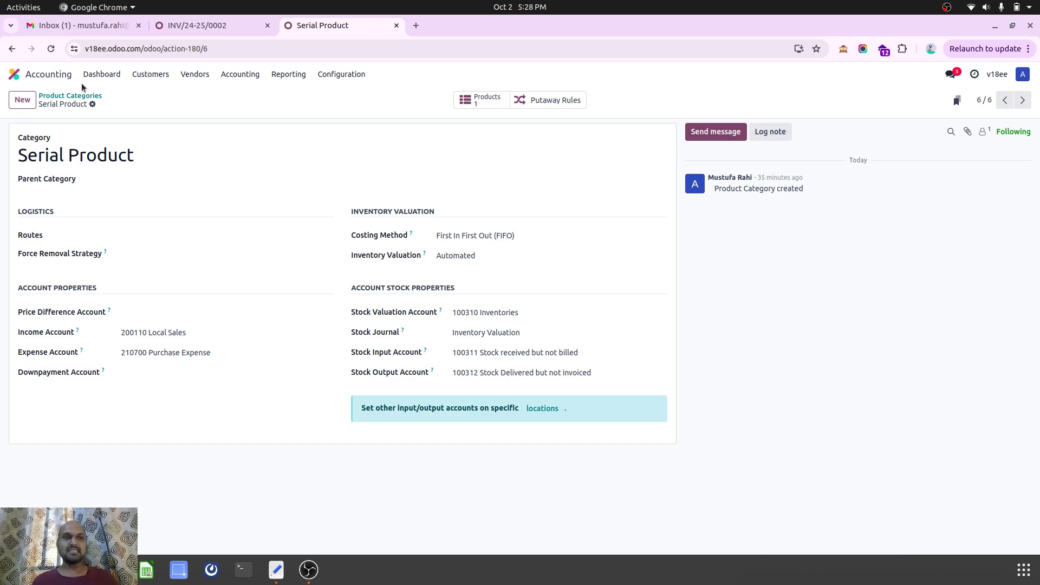
# Step: Open the General Ledger report from the home screen with the 'gene' search
pyautogui.click(14, 74)
pyautogui.write('gener')
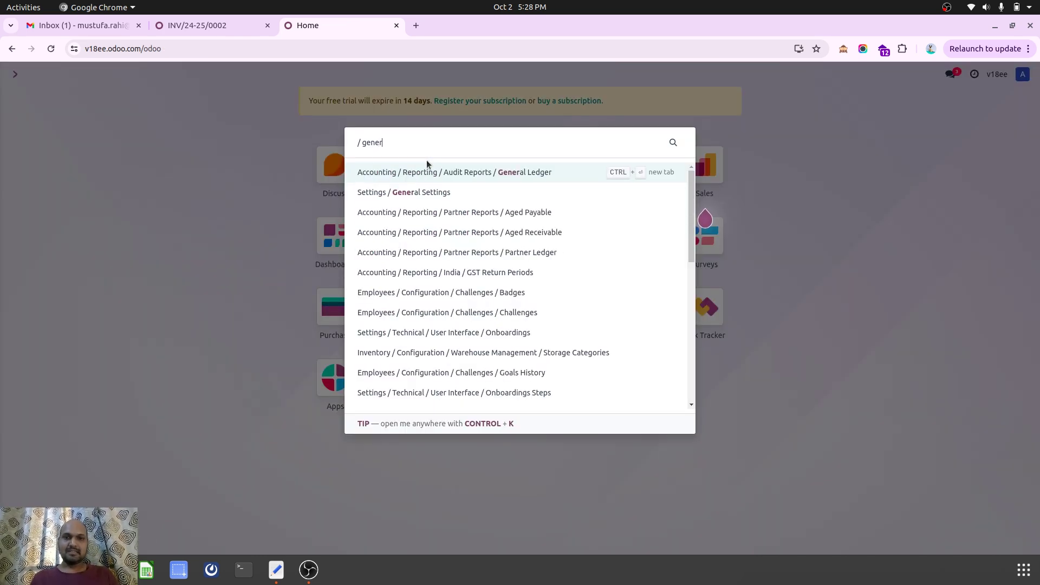
pyautogui.press('Return')
# Step: Open Profit and Loss and expand Operating Income and Expenses to see Local Sales 1,650 and Purchase Expense 1,010
pyautogui.click(294, 76)
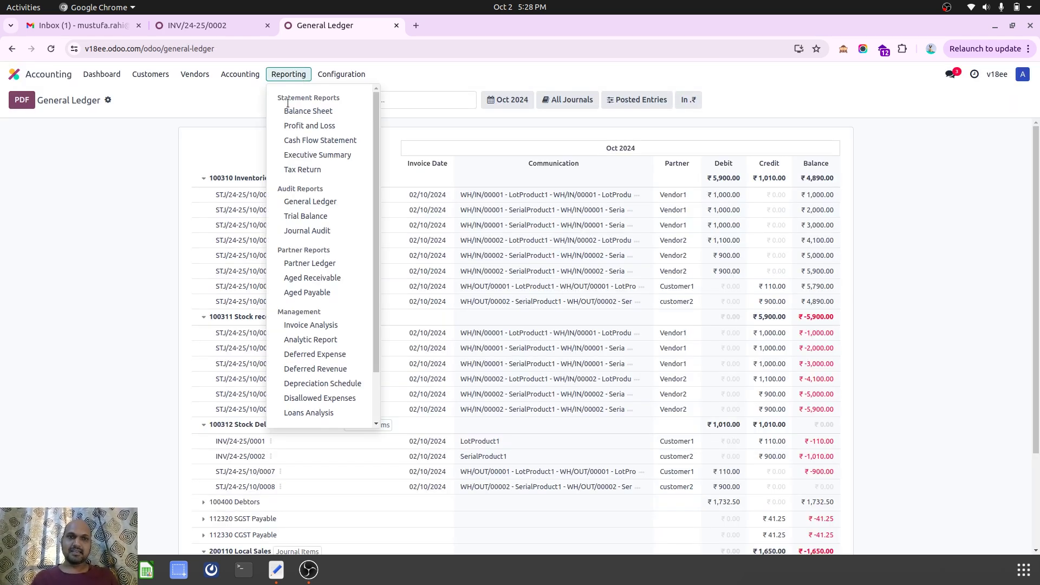
pyautogui.click(292, 126)
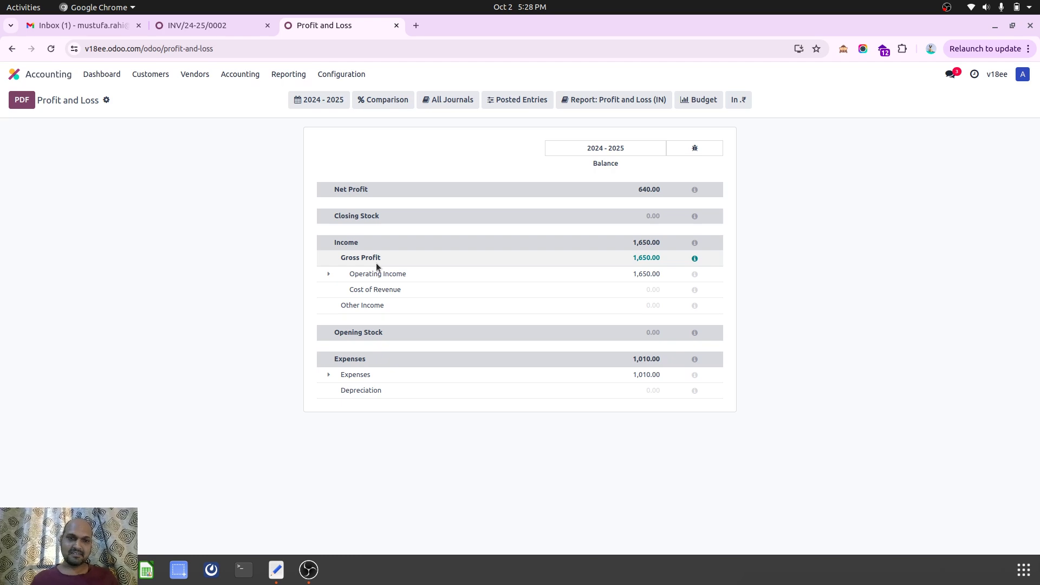
pyautogui.click(328, 274)
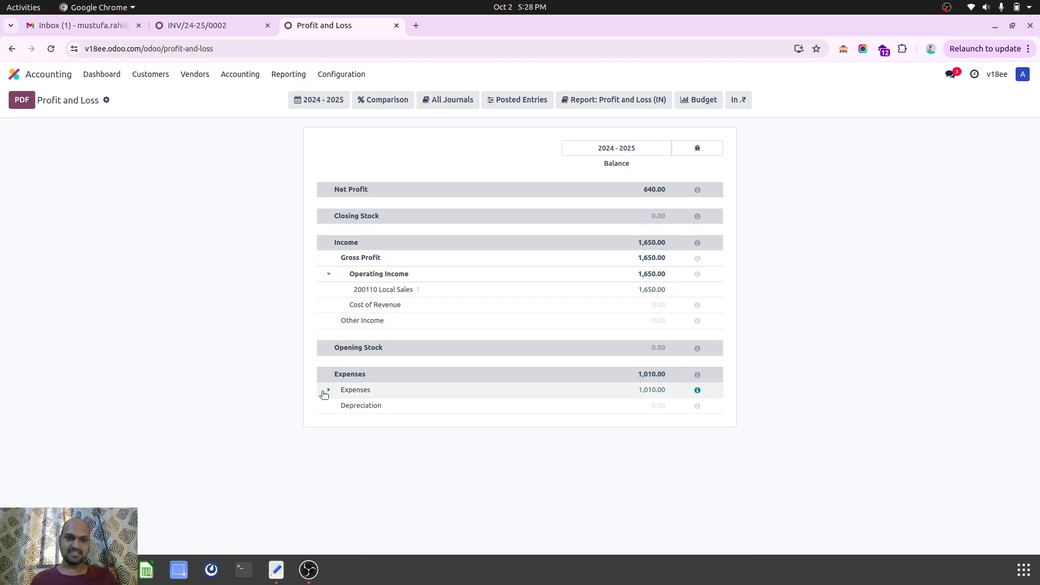
pyautogui.click(329, 391)
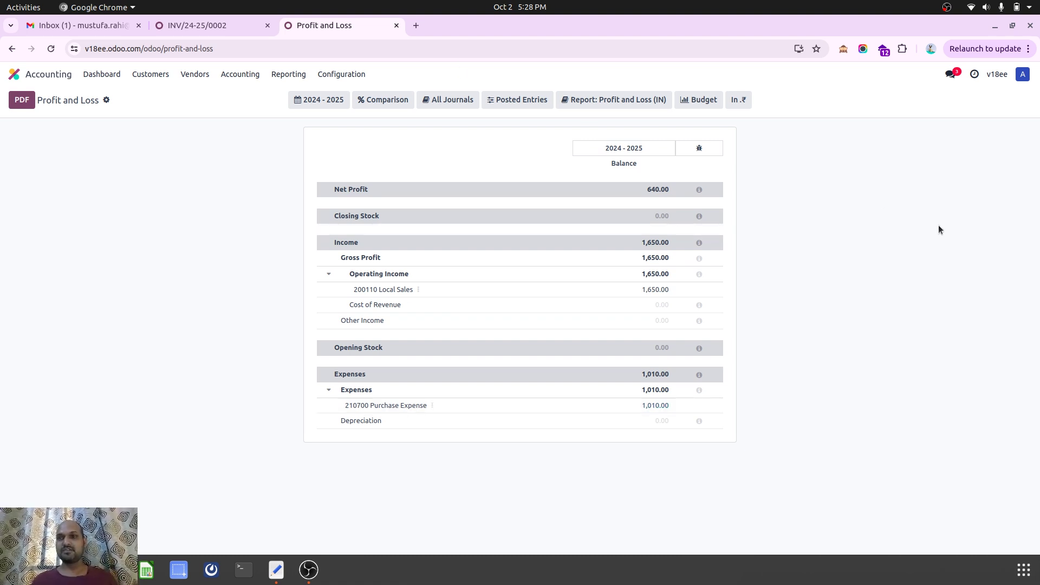
pyautogui.click(947, 8)
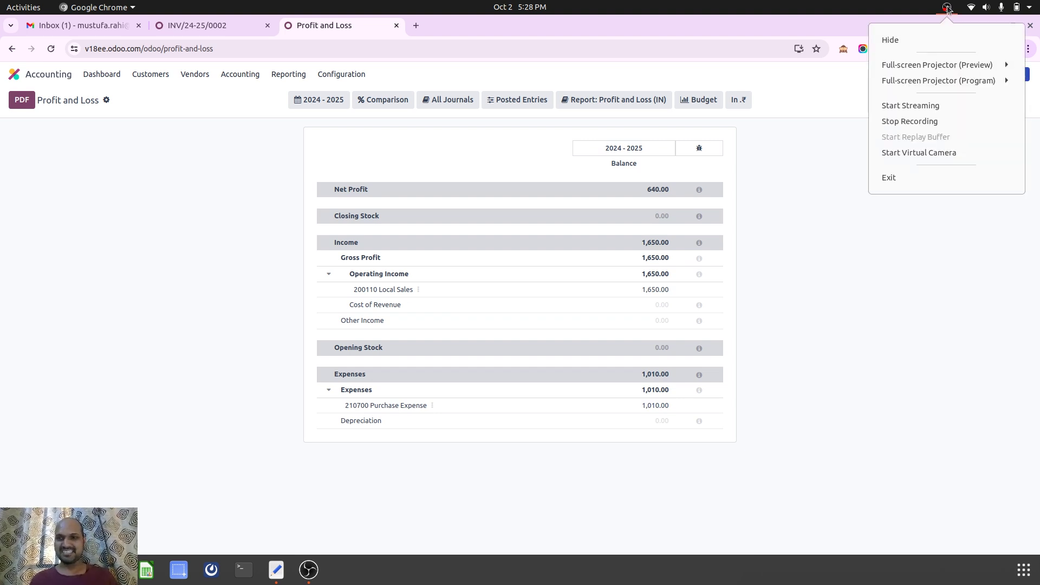